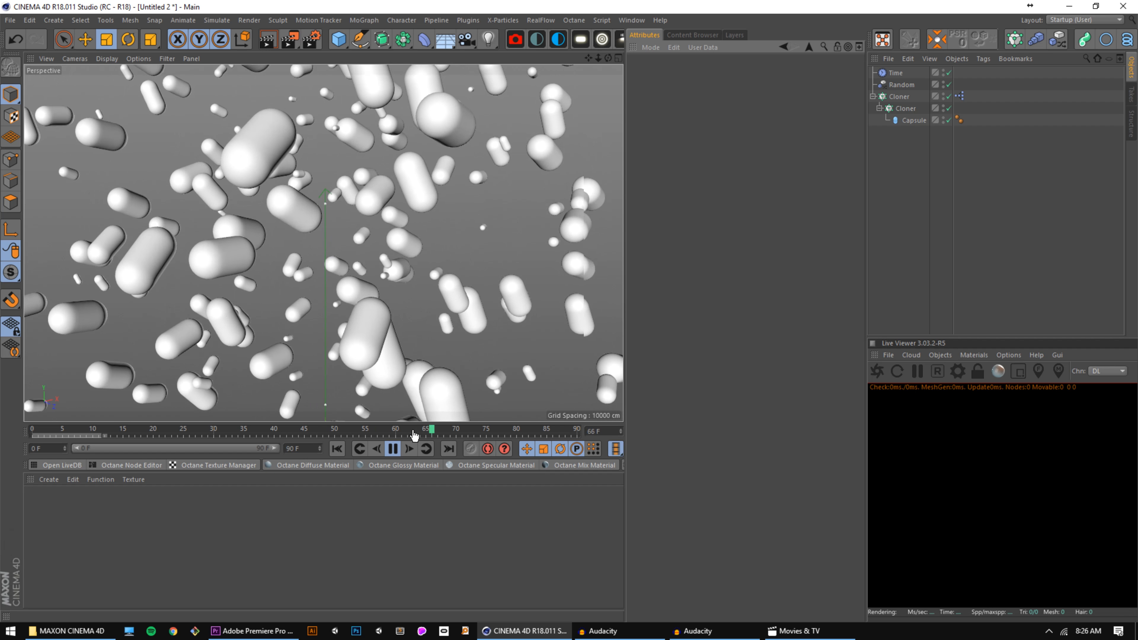
{"action": "left_click_drag", "start_coordinate": [449, 308], "coordinate": [398, 238], "text": "alt"}
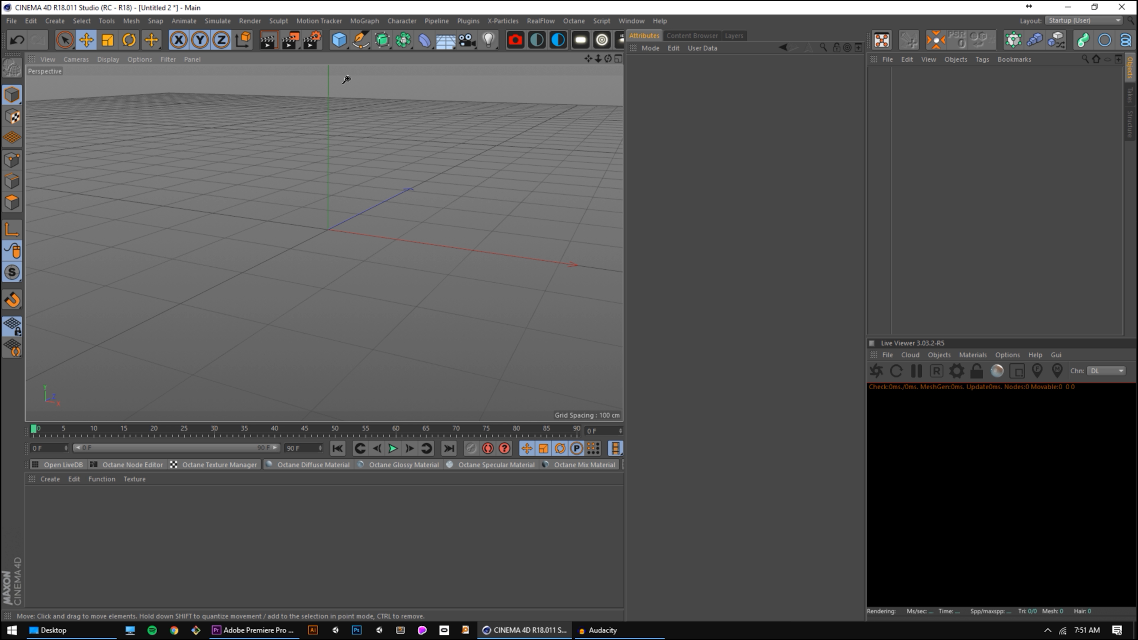
Add a Capsule primitive to the empty scene.
{"action": "left_click", "coordinate": [341, 43]}
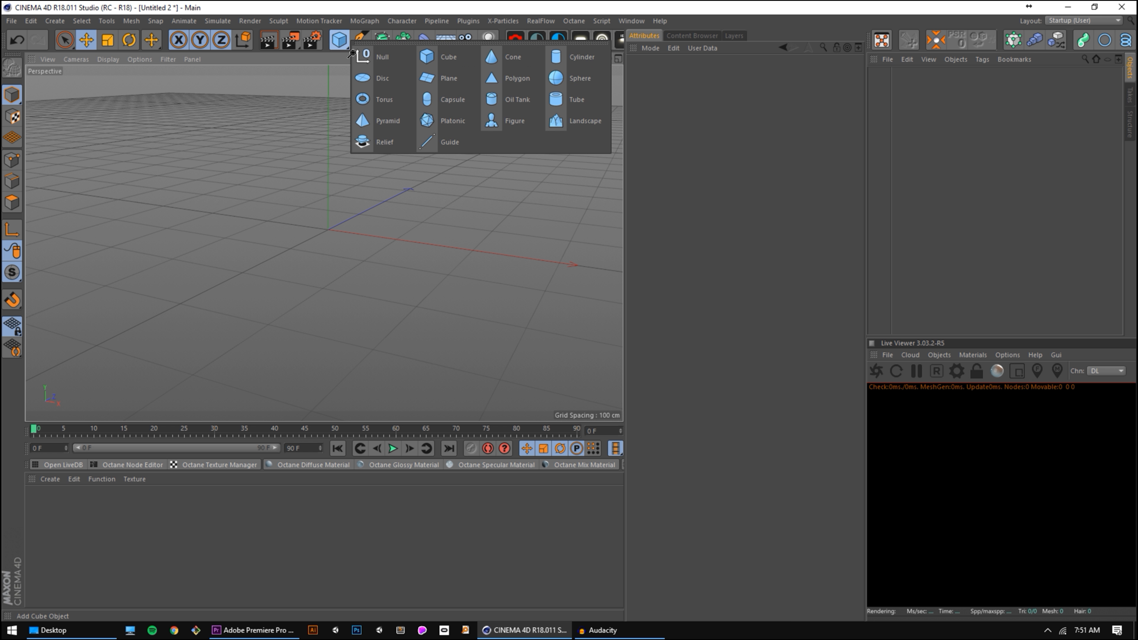
{"action": "left_click", "coordinate": [452, 101]}
{"action": "middle_click_drag", "start_coordinate": [351, 161], "coordinate": [363, 181], "text": "alt"}
{"action": "left_click_drag", "start_coordinate": [352, 203], "coordinate": [346, 193], "text": "alt"}
{"action": "right_click_drag", "start_coordinate": [343, 197], "coordinate": [374, 202], "text": "alt"}
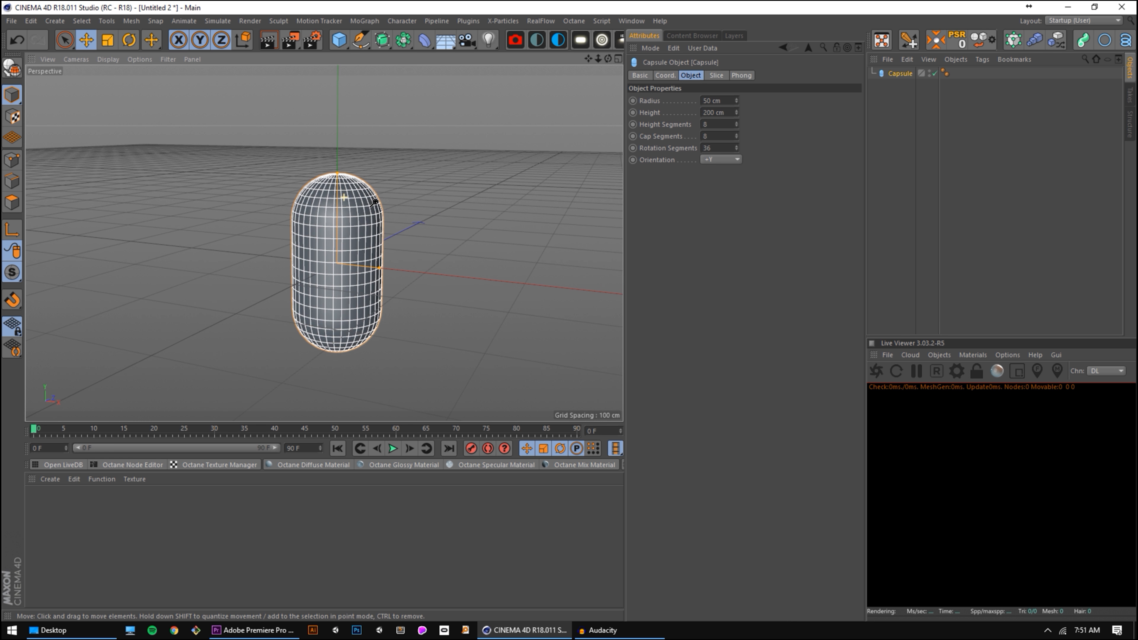
Create a MoGraph Cloner with the capsule as its child.
{"action": "left_click", "coordinate": [365, 20]}
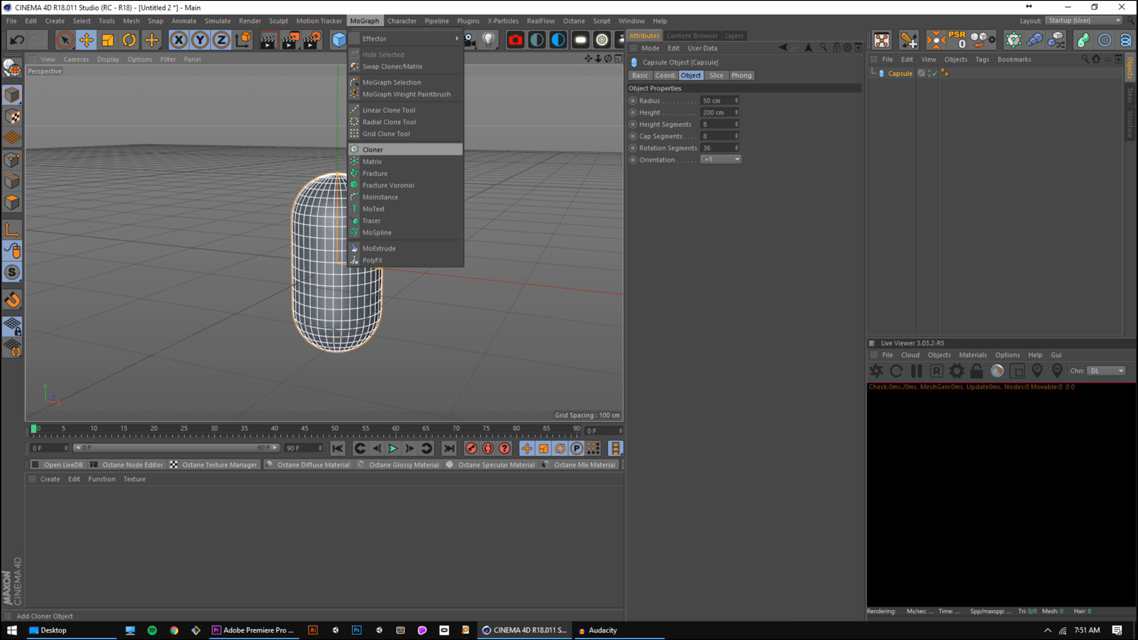
{"action": "left_click", "coordinate": [372, 149]}
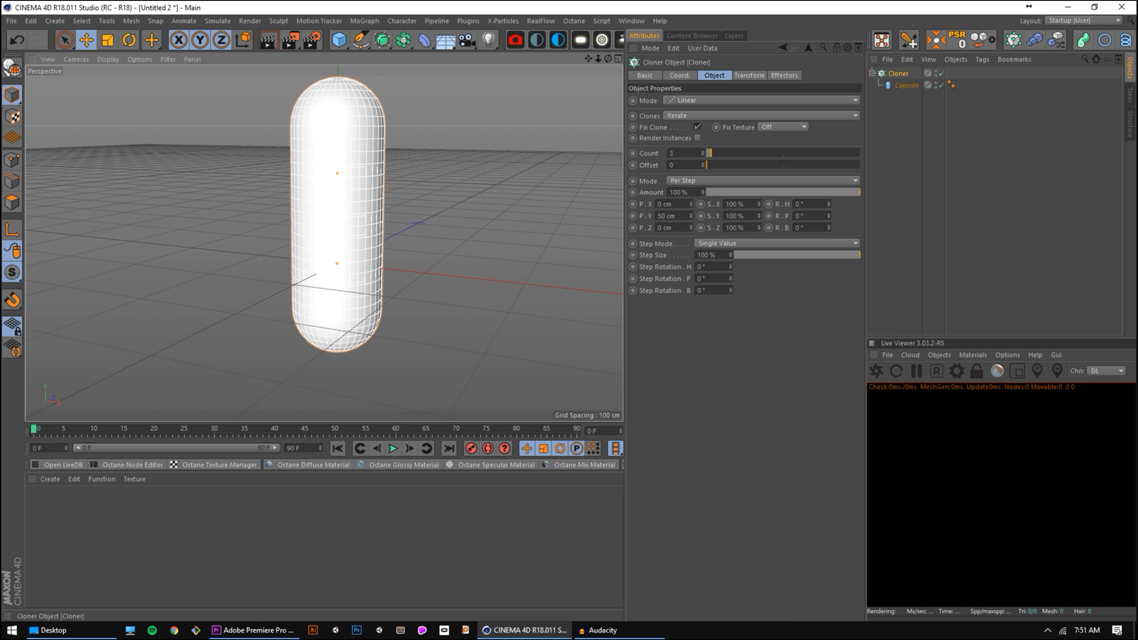
{"action": "left_click_drag", "start_coordinate": [337, 218], "coordinate": [335, 245], "text": "alt"}
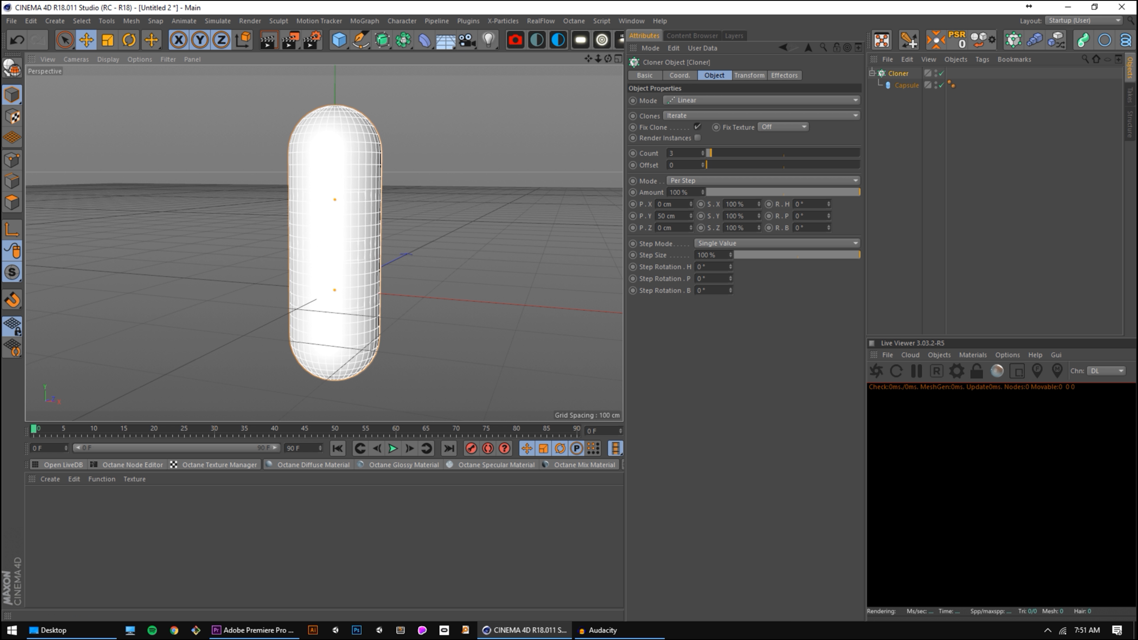
Space the linear clones apart vertically by setting the Cloner's per-step P.Y value to 220 cm.
{"action": "left_click_drag", "start_coordinate": [690, 216], "coordinate": [690, 140]}
{"action": "middle_click_drag", "start_coordinate": [400, 187], "coordinate": [408, 231], "text": "alt"}
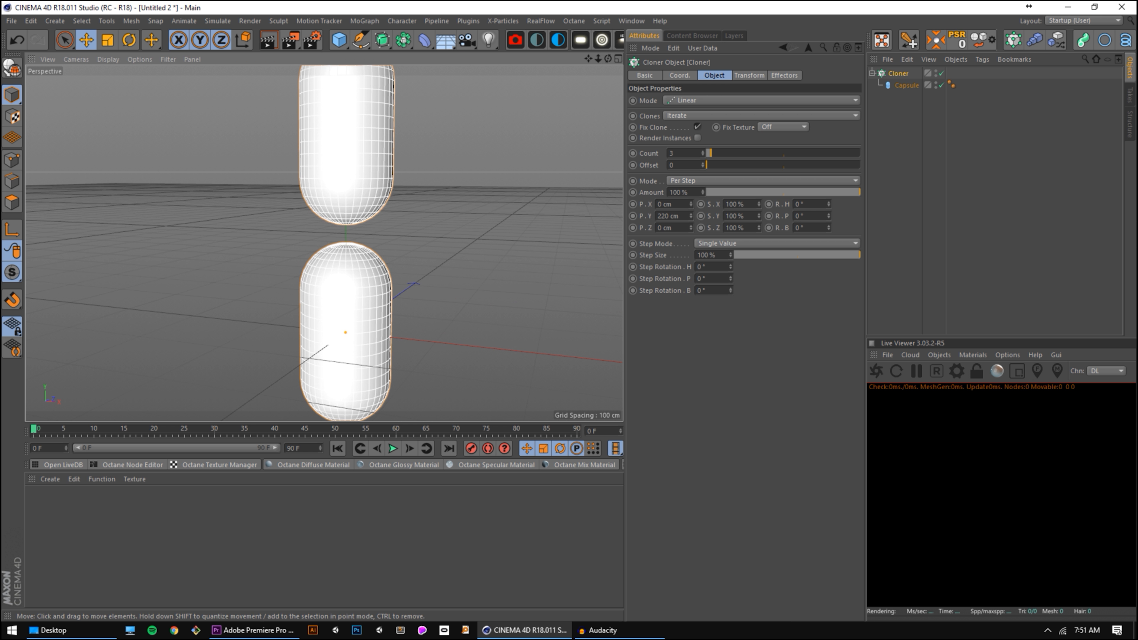
{"action": "right_click_drag", "start_coordinate": [408, 230], "coordinate": [372, 231], "text": "alt"}
{"action": "middle_click_drag", "start_coordinate": [412, 219], "coordinate": [397, 264], "text": "alt"}
{"action": "right_click_drag", "start_coordinate": [397, 264], "coordinate": [380, 264], "text": "alt"}
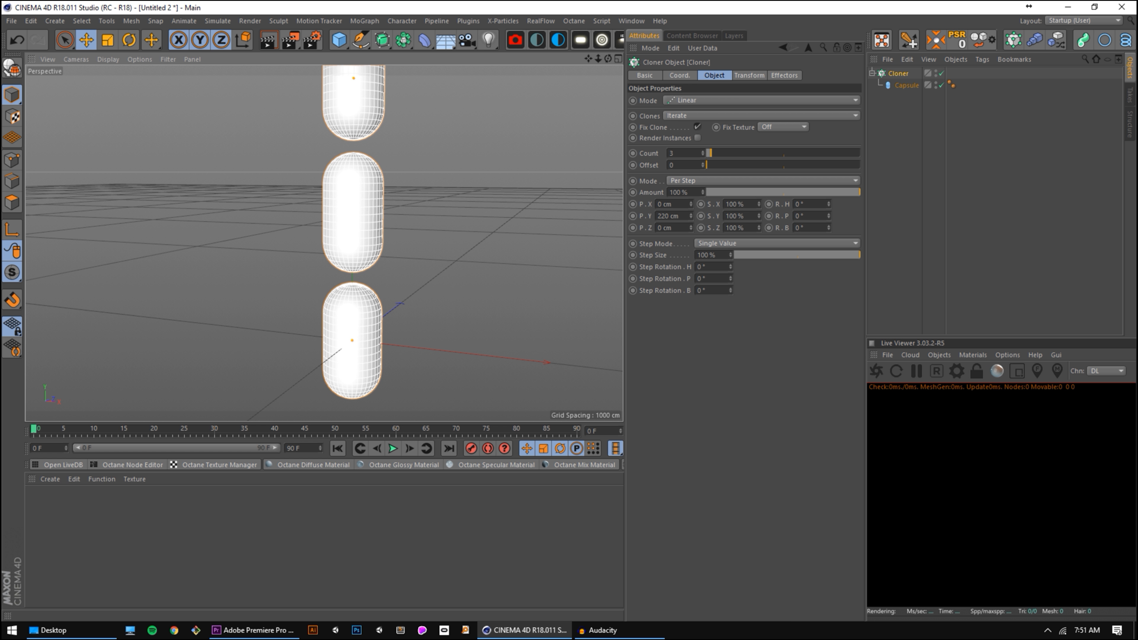
Copy the Cloner's per-step Y spacing and keyframe the Cloner's Y position at 0 cm on frame 0.
{"action": "double_click", "coordinate": [668, 216]}
{"action": "key", "text": "ctrl+c"}
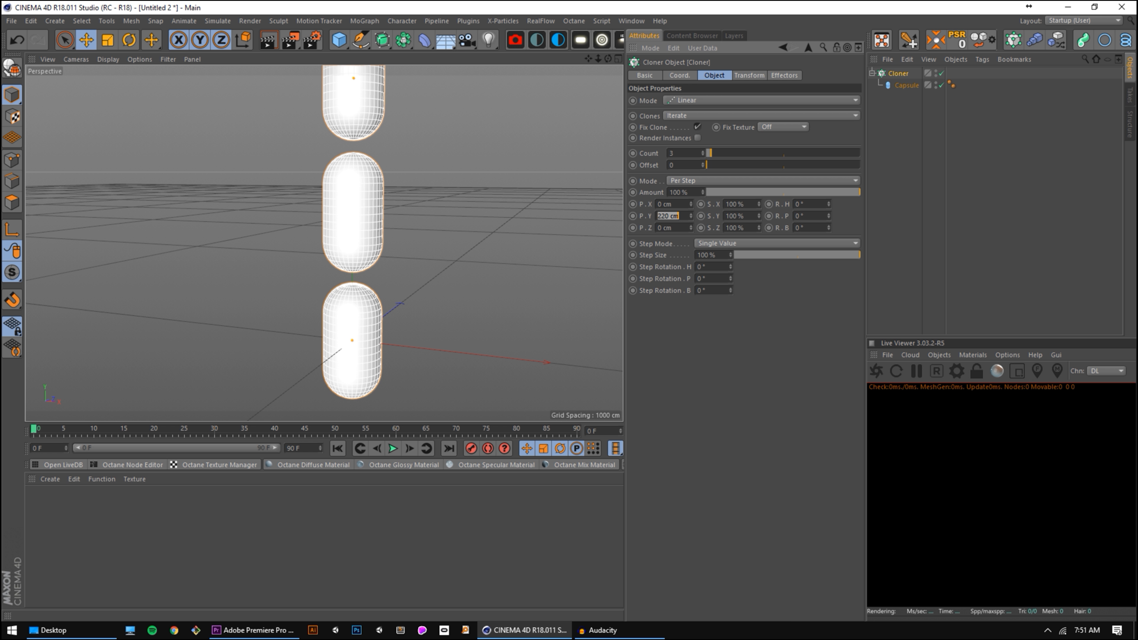
{"action": "left_click", "coordinate": [679, 75]}
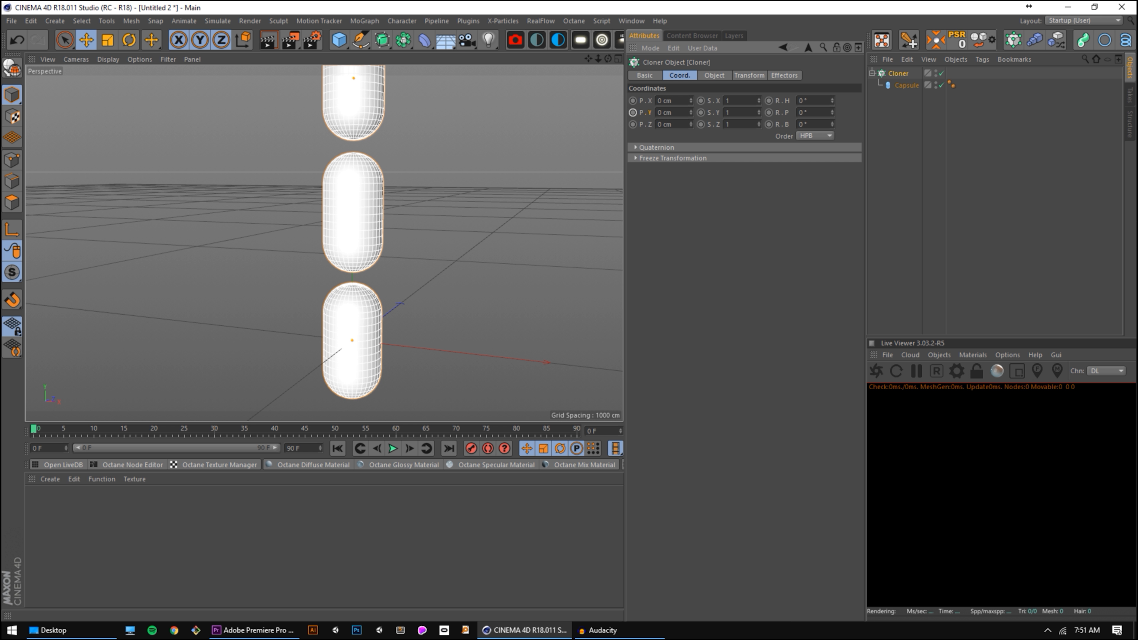
{"action": "right_click", "coordinate": [633, 112]}
{"action": "left_click", "coordinate": [631, 112]}
At frame 90, set the Cloner's Y position to the copied 220 cm and keyframe it.
{"action": "left_click", "coordinate": [576, 429]}
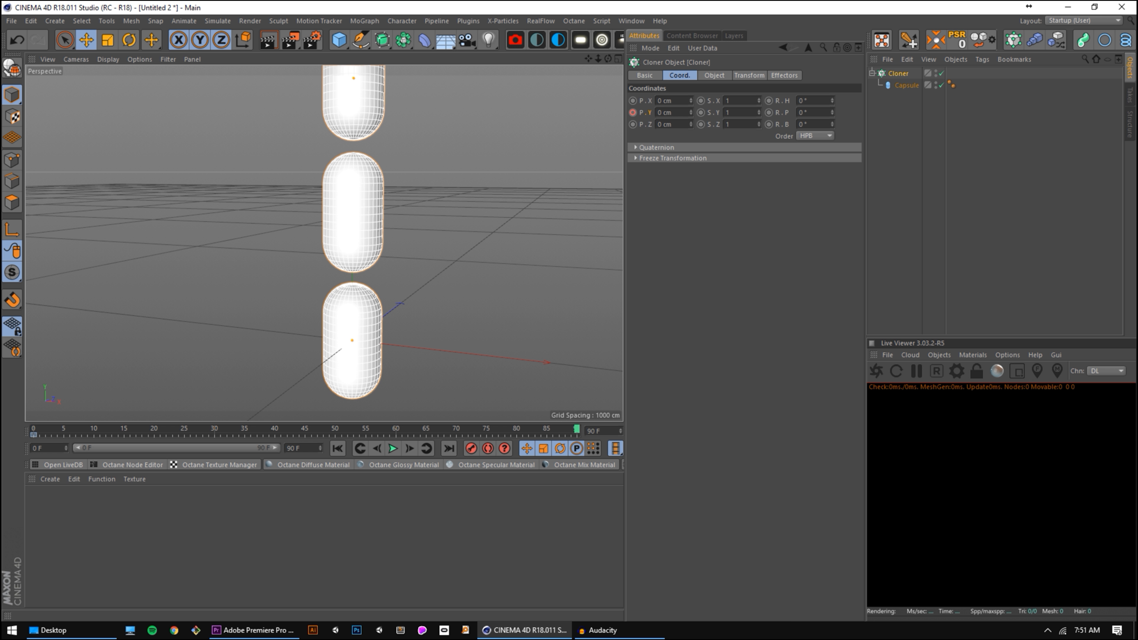
{"action": "double_click", "coordinate": [667, 113]}
{"action": "key", "text": "ctrl+v"}
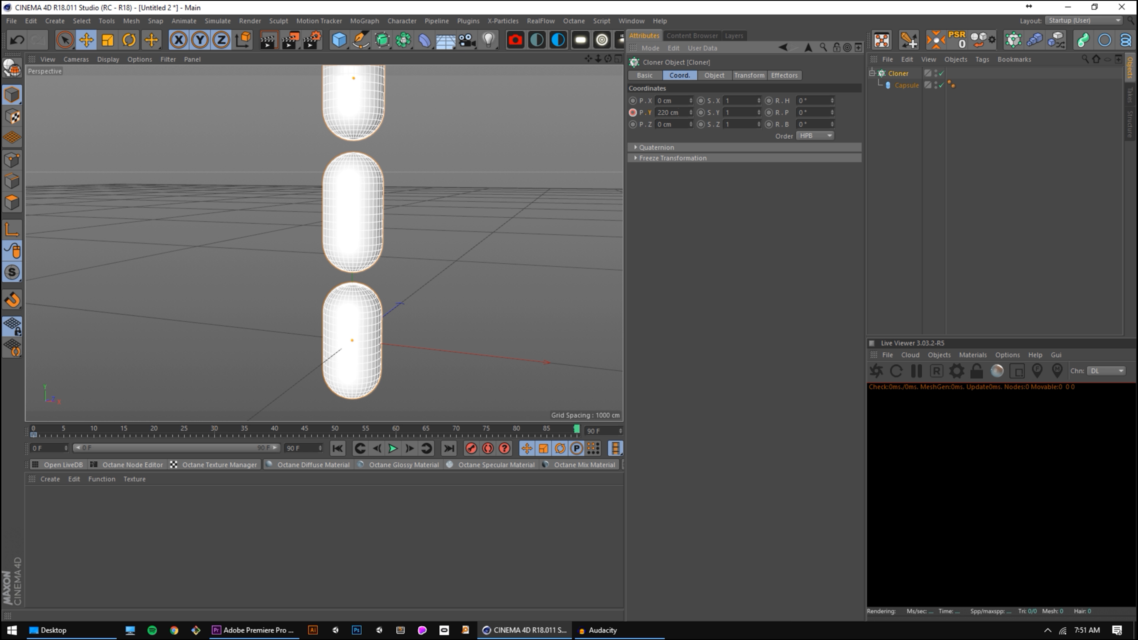
{"action": "left_click", "coordinate": [632, 112]}
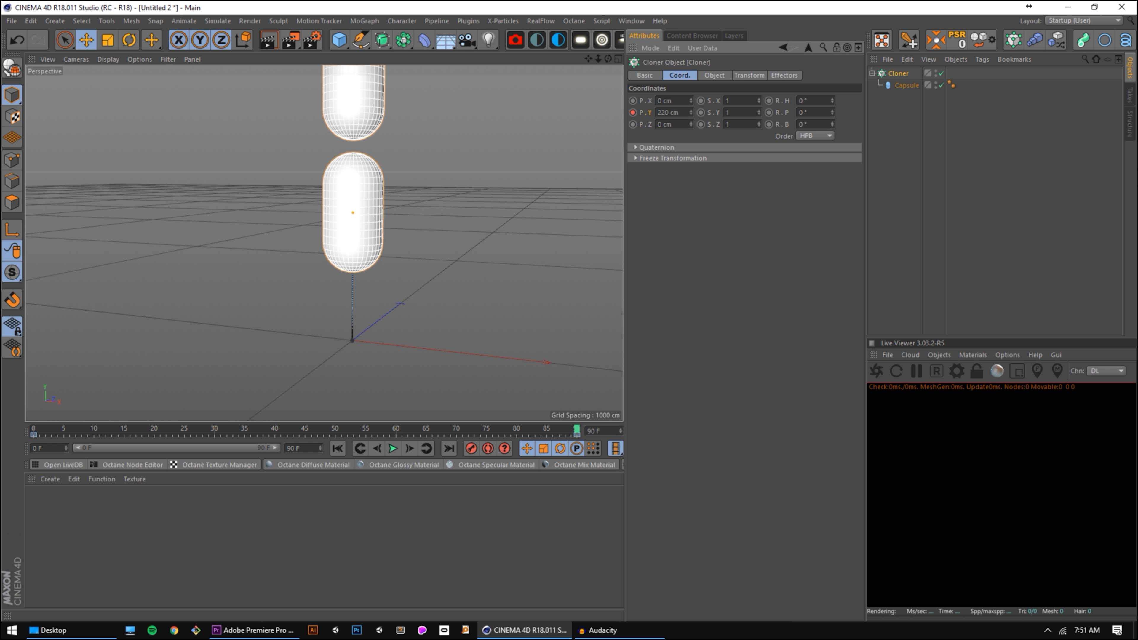
Play the animation, make the Cloner's Y position at frame 90 negative so the clones travel downward, and replay it.
{"action": "left_click", "coordinate": [393, 448]}
{"action": "left_click", "coordinate": [961, 179]}
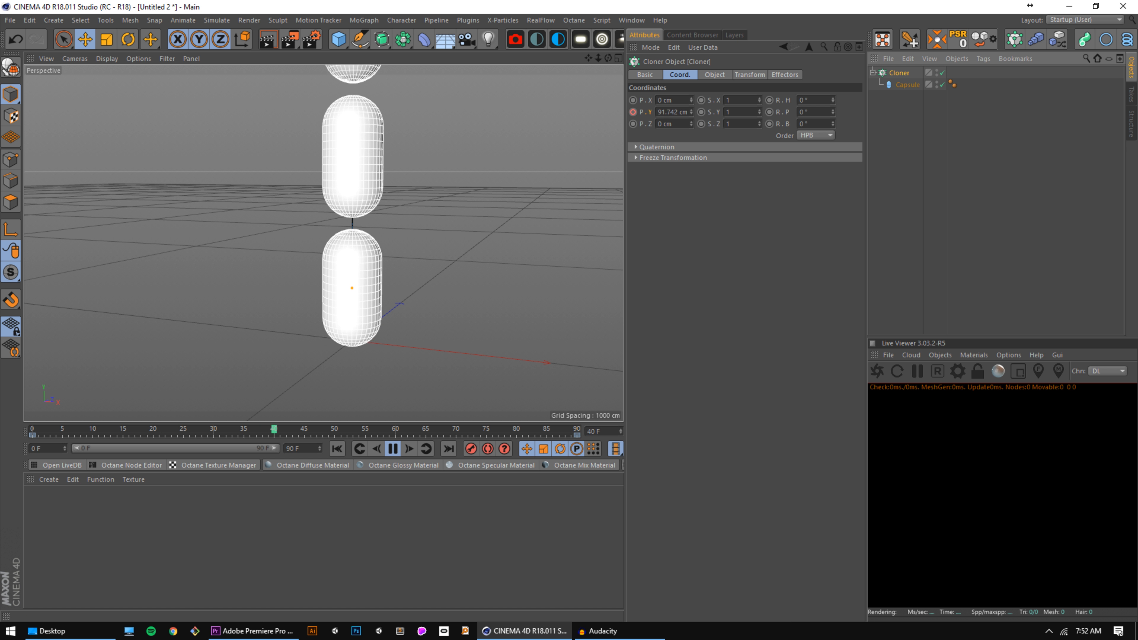
{"action": "left_click", "coordinate": [392, 449]}
{"action": "left_click_drag", "start_coordinate": [472, 430], "coordinate": [577, 430]}
{"action": "left_click", "coordinate": [658, 112]}
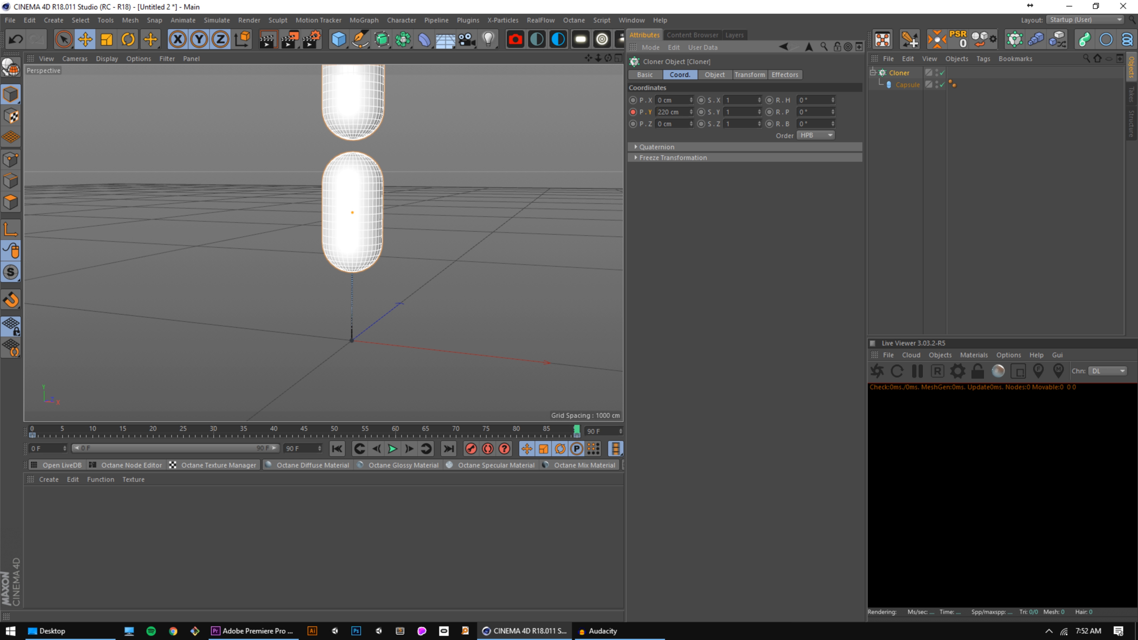
{"action": "left_click", "coordinate": [393, 449]}
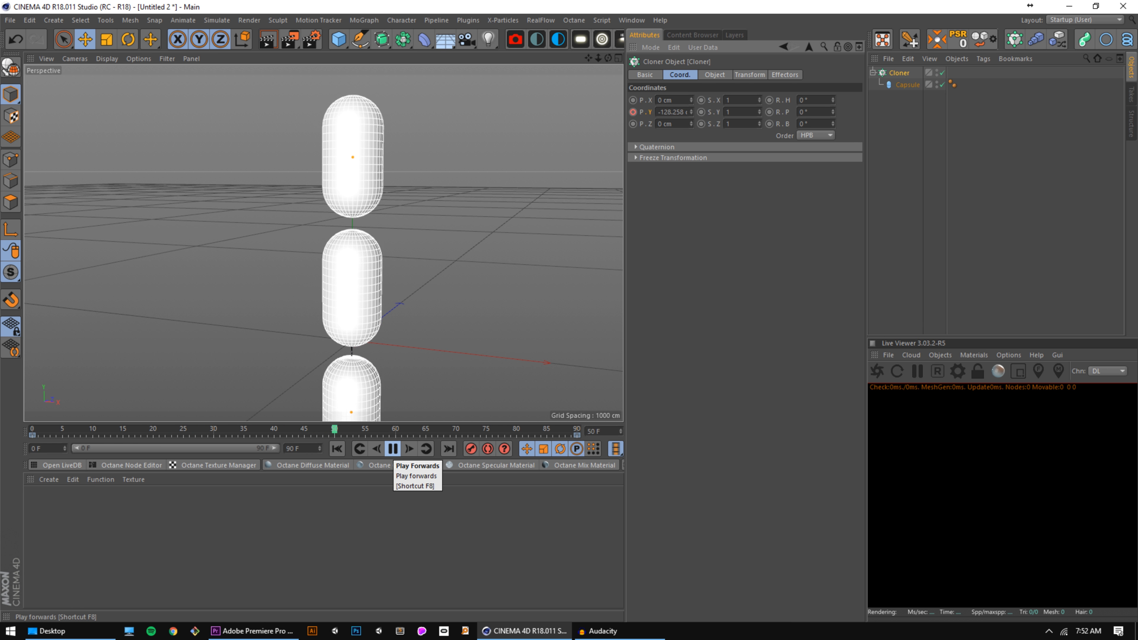
Set both Y position keyframes to Linear interpolation and play the loop from frame 0.
{"action": "left_click", "coordinate": [392, 448]}
{"action": "left_click", "coordinate": [337, 449]}
{"action": "left_click_drag", "start_coordinate": [233, 430], "coordinate": [32, 436]}
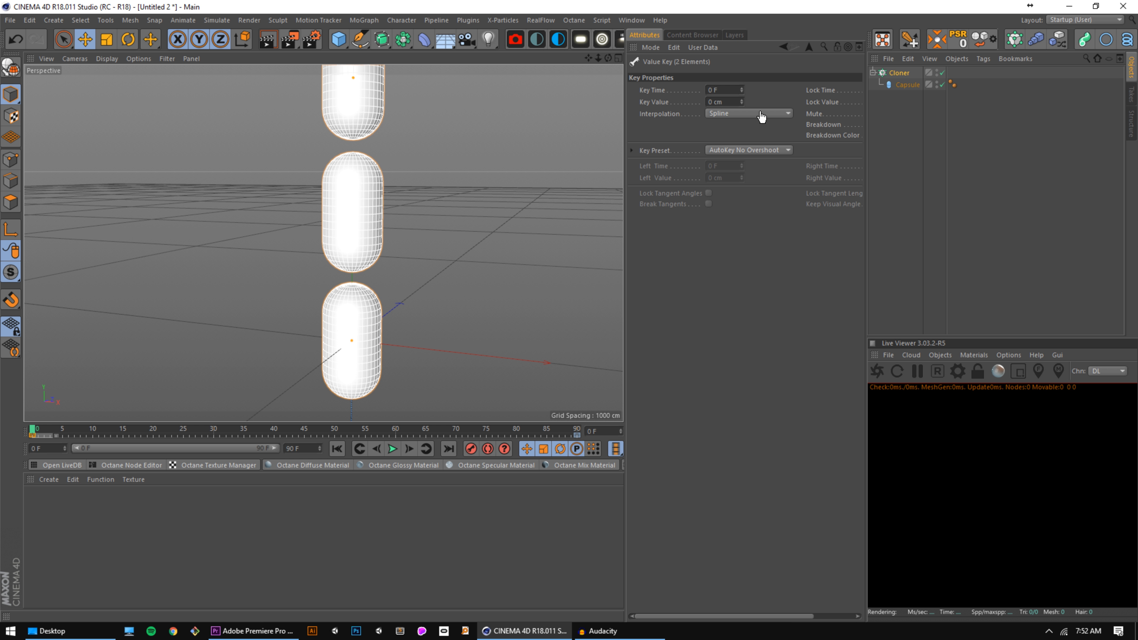
{"action": "left_click", "coordinate": [436, 435]}
{"action": "left_click_drag", "start_coordinate": [105, 434], "coordinate": [10, 434]}
{"action": "left_click", "coordinate": [725, 115]}
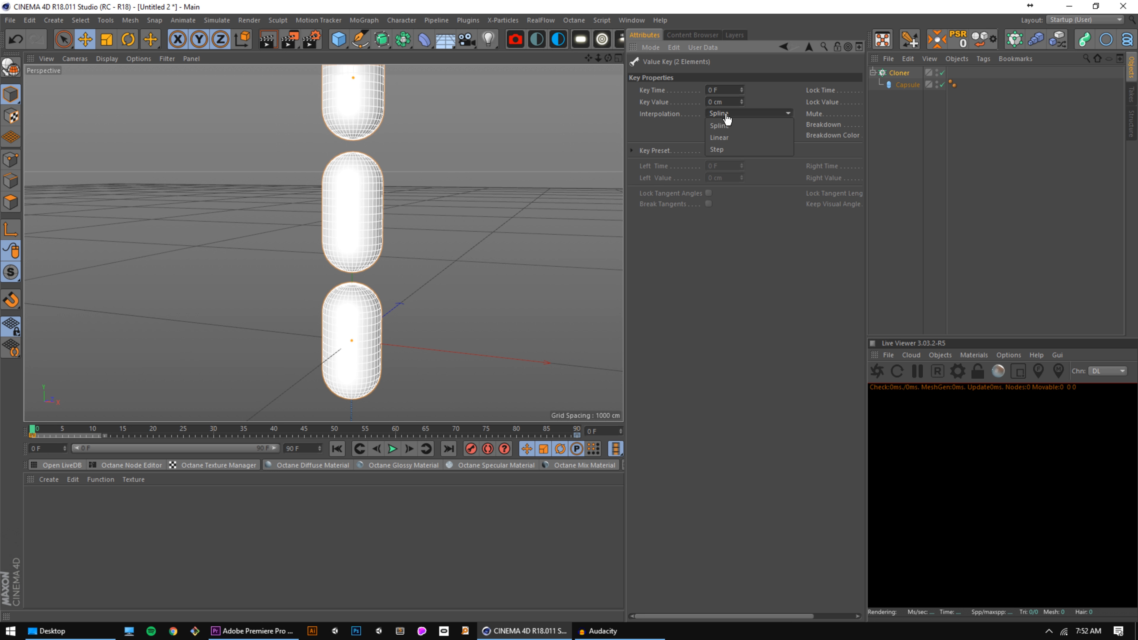
{"action": "left_click", "coordinate": [736, 139]}
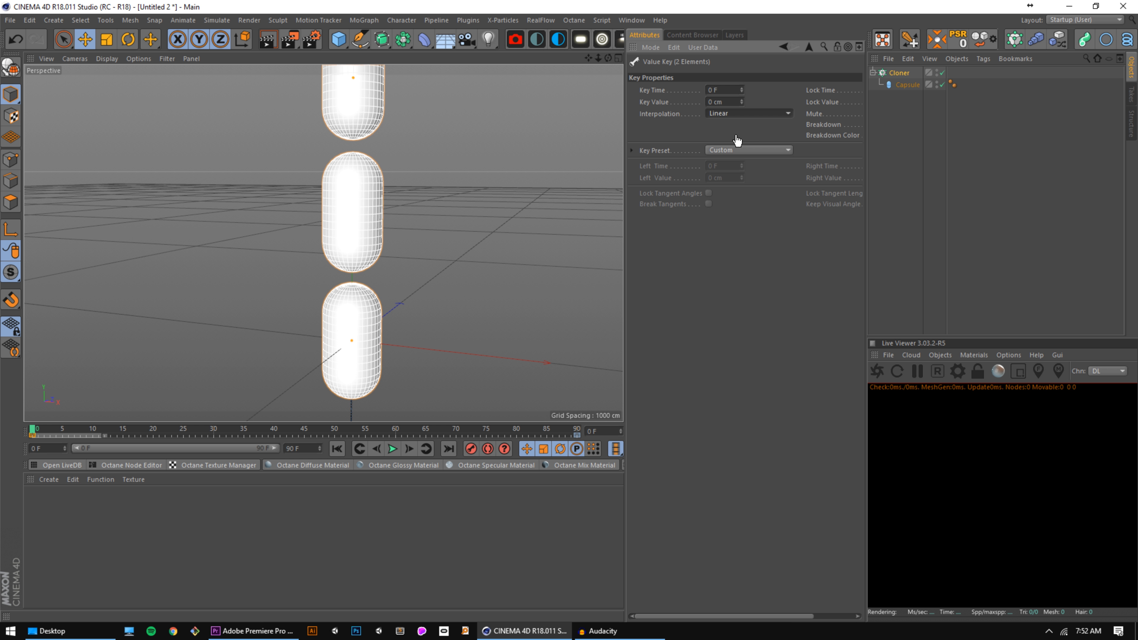
{"action": "left_click", "coordinate": [392, 449]}
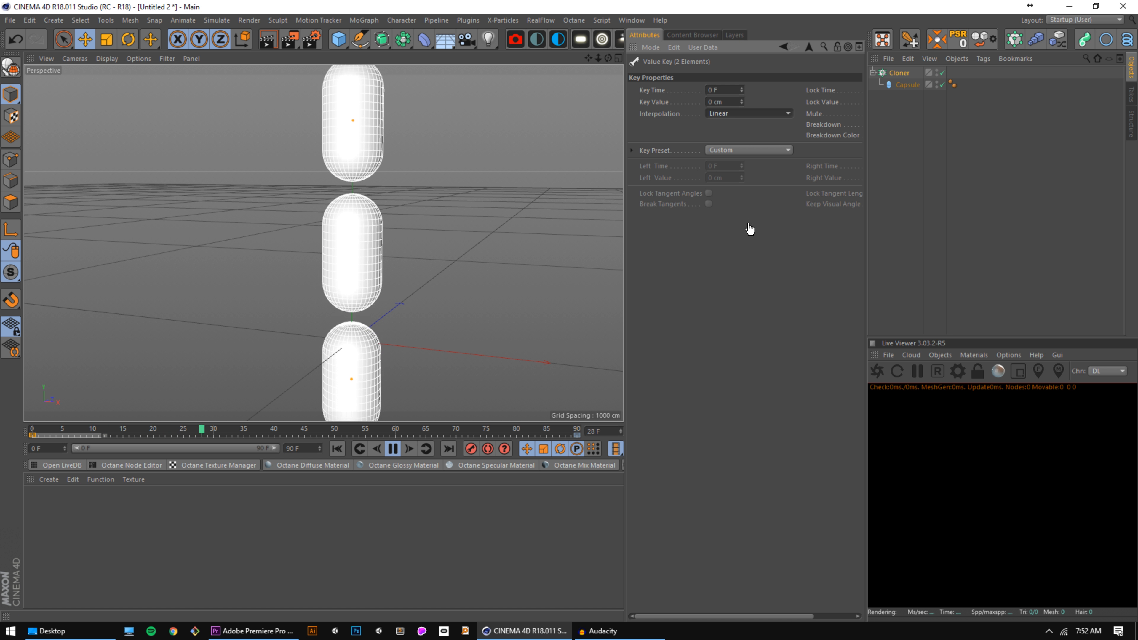
{"action": "left_click", "coordinate": [1030, 240]}
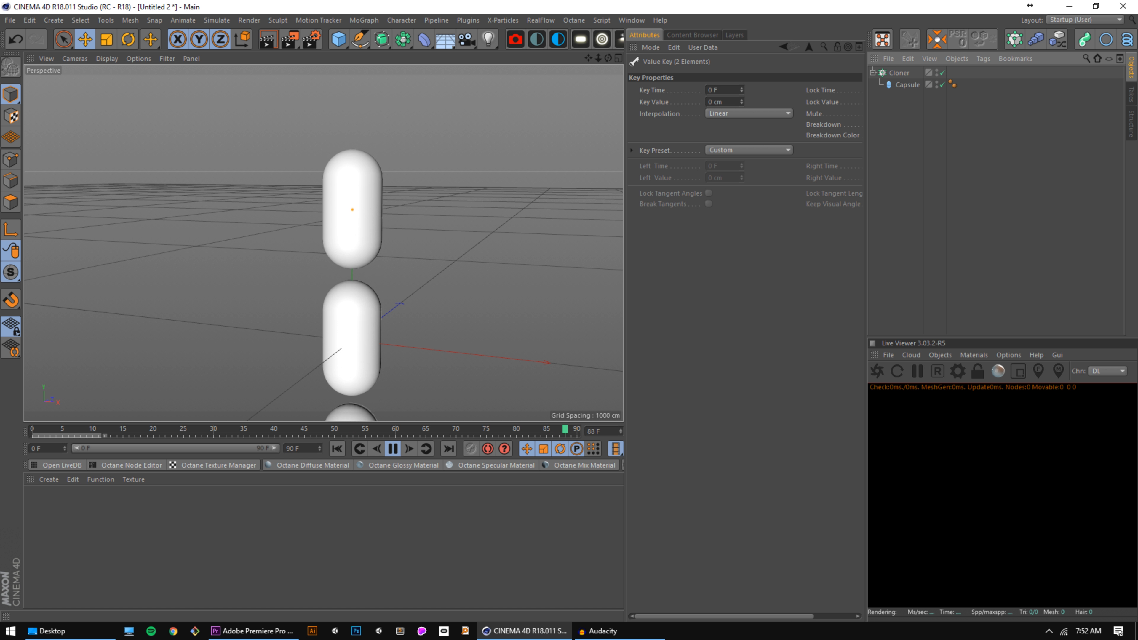
Set the Cloner's clone count to 5 and stop the playback.
{"action": "left_click", "coordinate": [898, 73]}
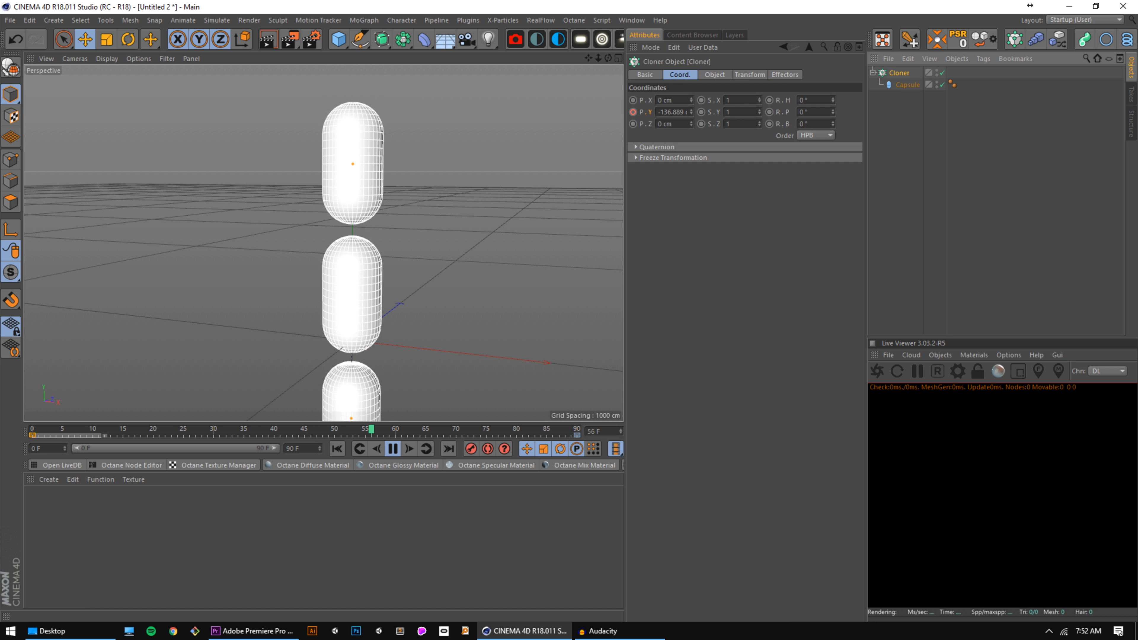
{"action": "left_click", "coordinate": [714, 75]}
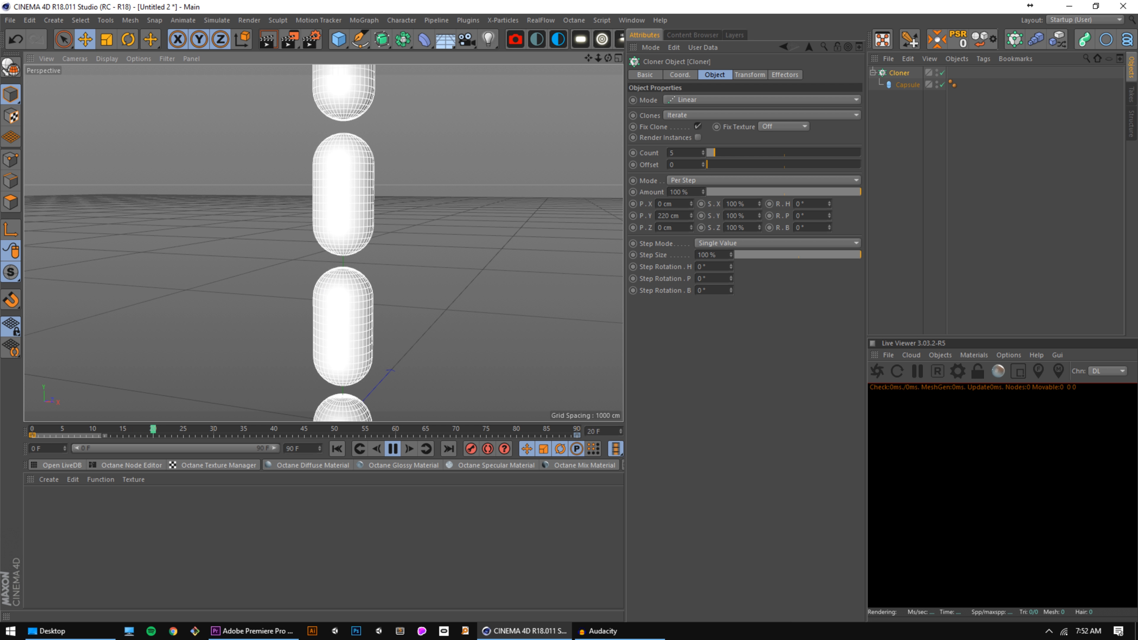
{"action": "left_click", "coordinate": [963, 170]}
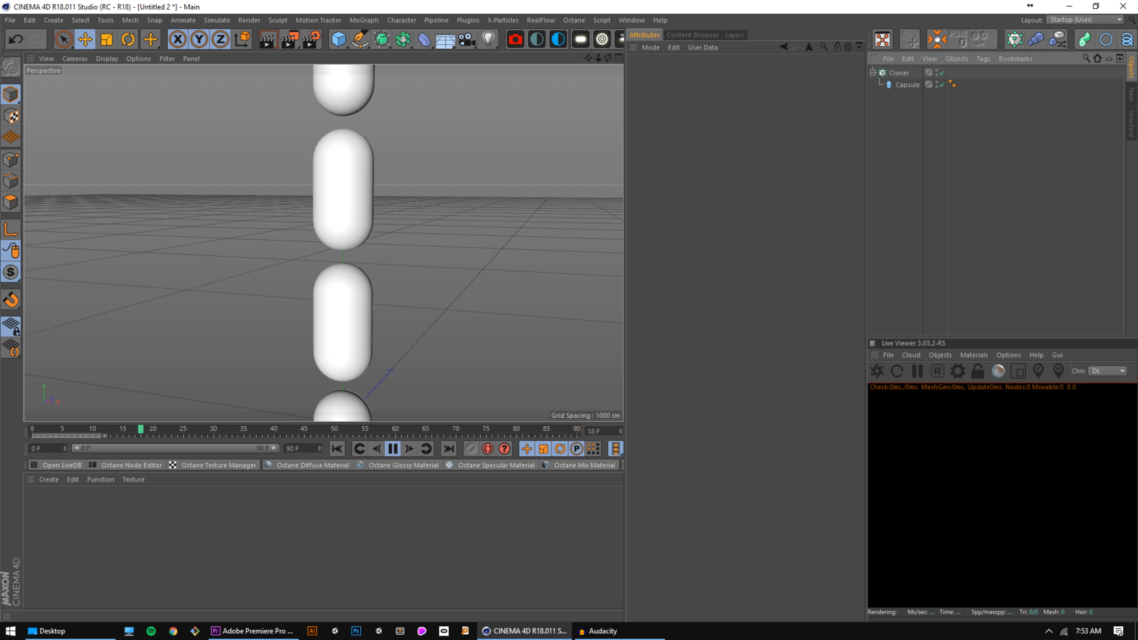
{"action": "left_click", "coordinate": [393, 449]}
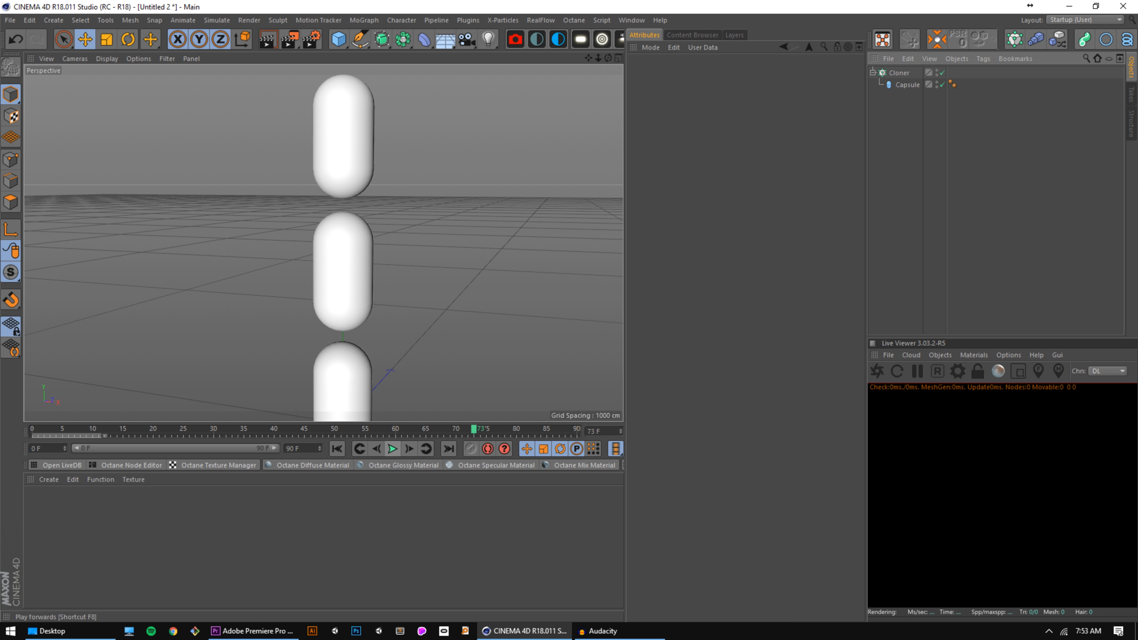
Set the Cloner's per-step Y spacing to 340 cm while the animation plays.
{"action": "left_click", "coordinate": [899, 73]}
{"action": "left_click", "coordinate": [393, 448]}
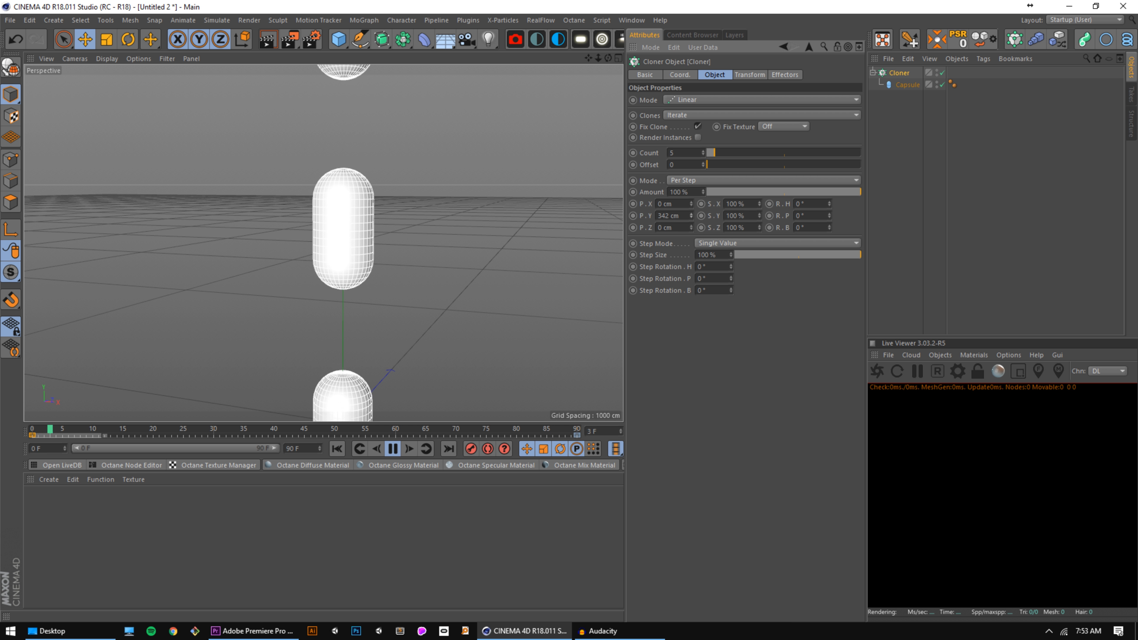
{"action": "left_click_drag", "start_coordinate": [691, 216], "coordinate": [691, 215]}
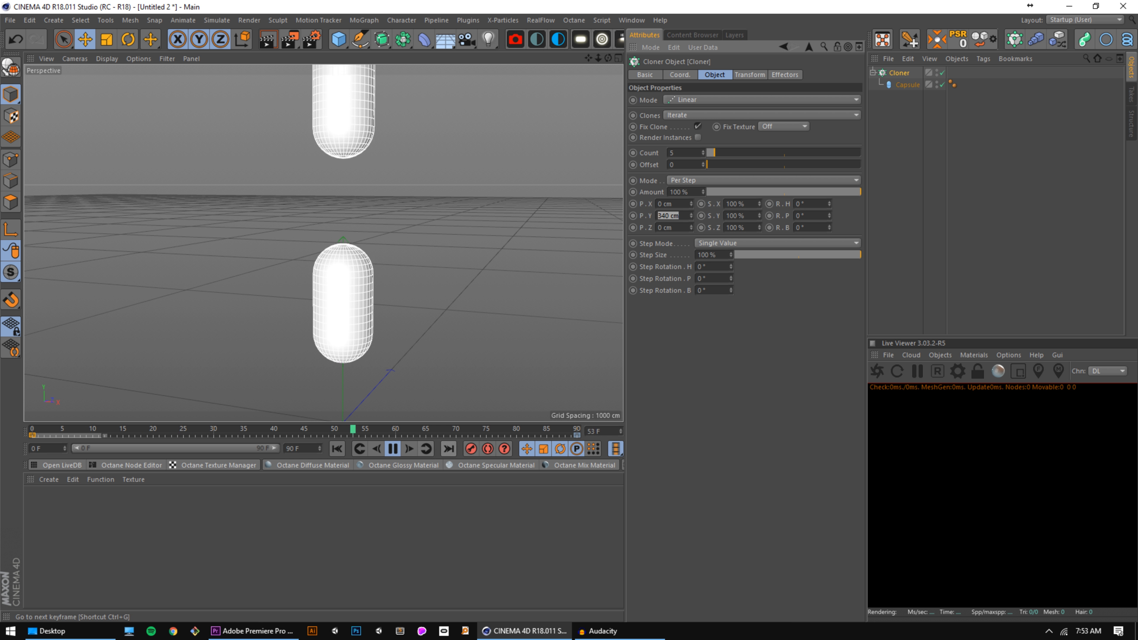
Stop playback, return to frame 0 and delete the animation track on the Cloner's Y position.
{"action": "left_click", "coordinate": [679, 75]}
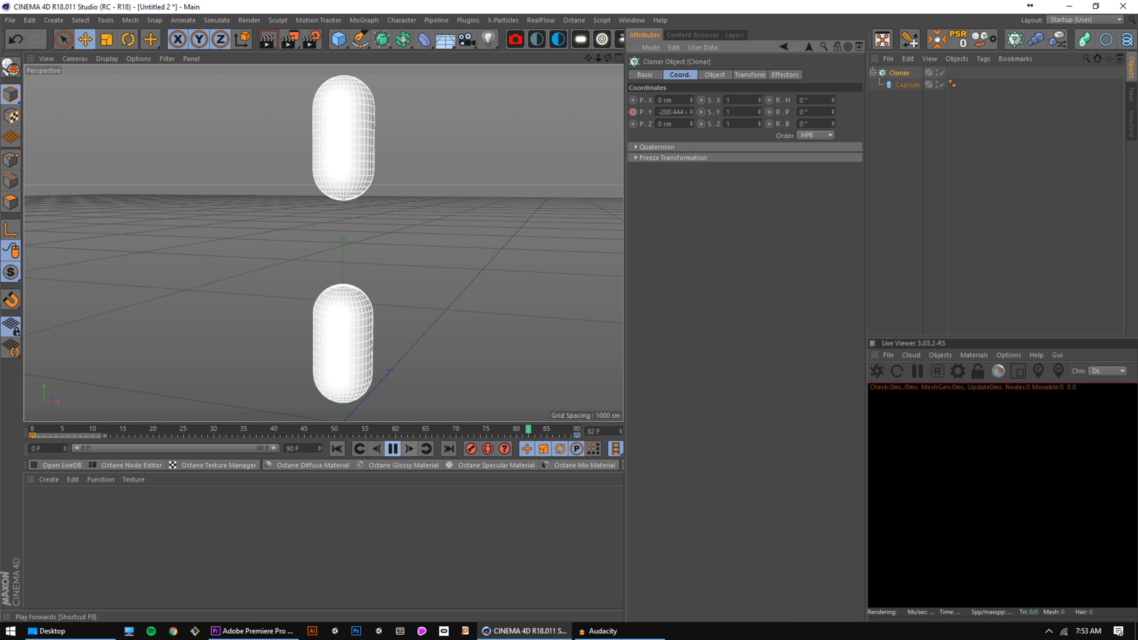
{"action": "left_click", "coordinate": [392, 448]}
{"action": "left_click", "coordinate": [337, 449]}
{"action": "right_click", "coordinate": [650, 112]}
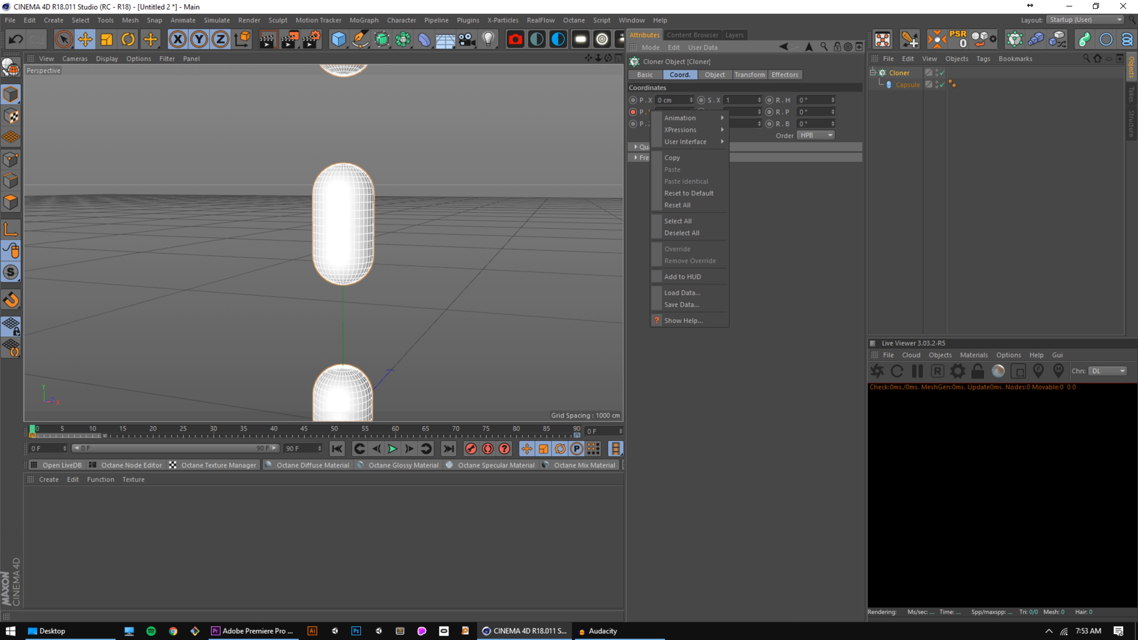
{"action": "mouse_move", "coordinate": [679, 117]}
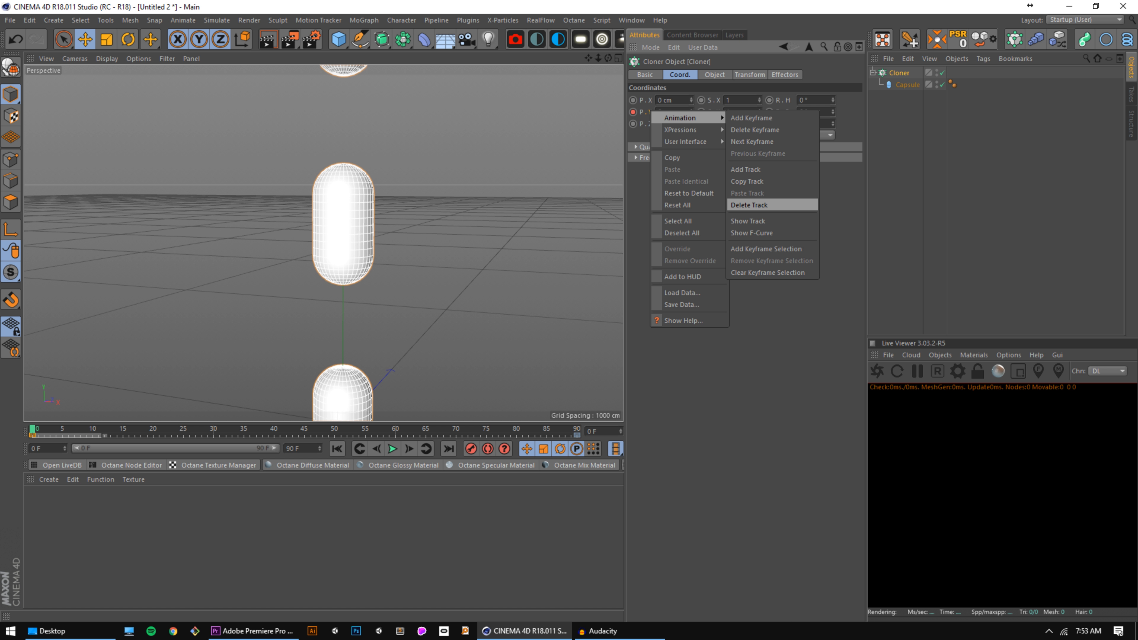
{"action": "left_click", "coordinate": [749, 205]}
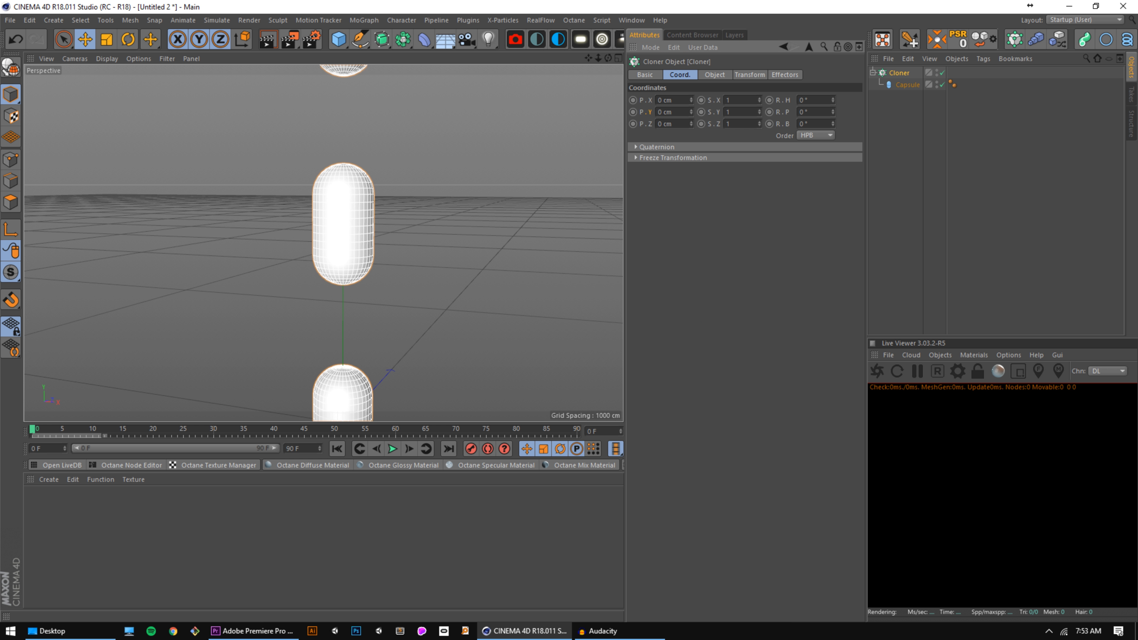
Add an XPresso tag to the Cloner and move its editor window over the viewport.
{"action": "left_click", "coordinate": [904, 130]}
{"action": "right_click", "coordinate": [898, 72]}
{"action": "mouse_move", "coordinate": [937, 77]}
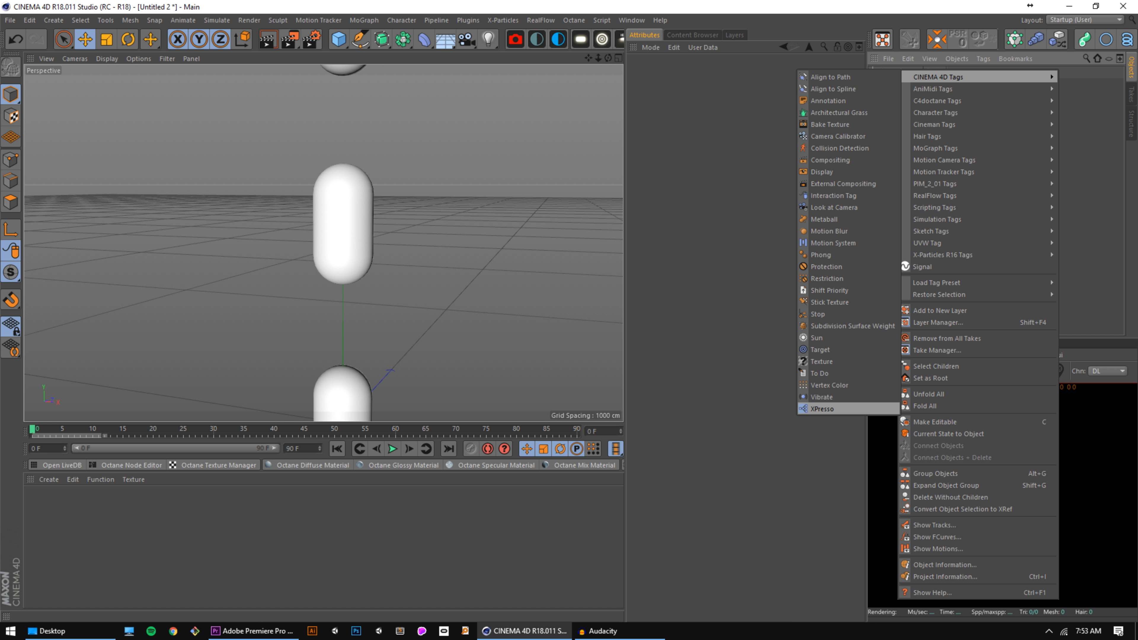
{"action": "left_click", "coordinate": [822, 408]}
{"action": "left_click_drag", "start_coordinate": [851, 256], "coordinate": [329, 136]}
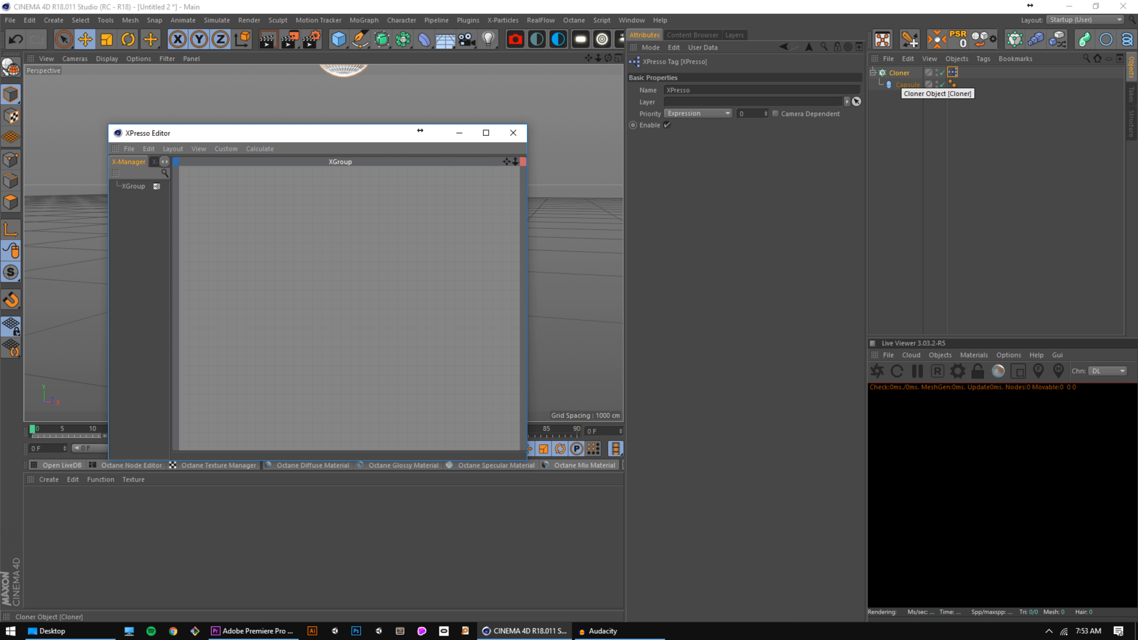
Add the Cloner object as a node in the XPresso graph.
{"action": "left_click_drag", "start_coordinate": [898, 73], "coordinate": [905, 250]}
{"action": "left_click_drag", "start_coordinate": [885, 306], "coordinate": [276, 293]}
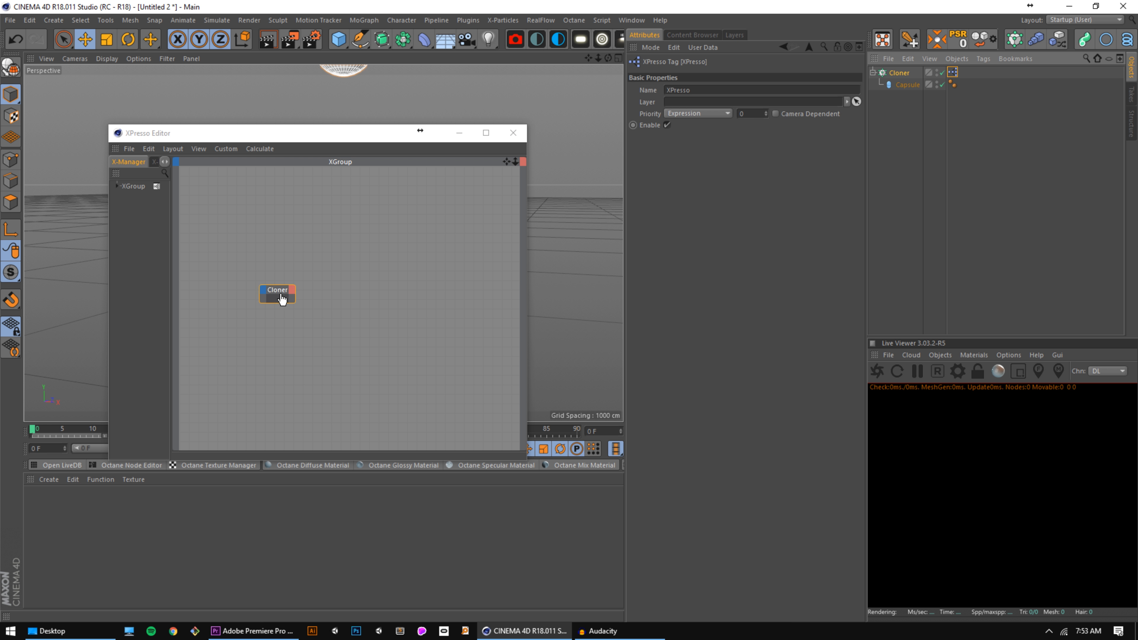
{"action": "left_click_drag", "start_coordinate": [358, 135], "coordinate": [451, 141]}
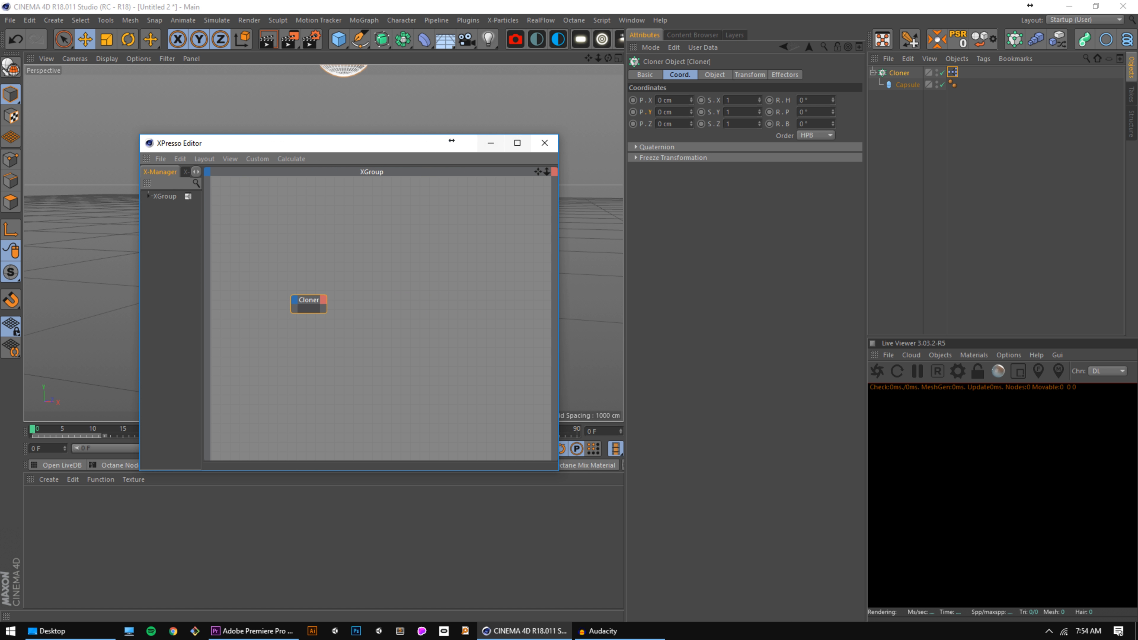
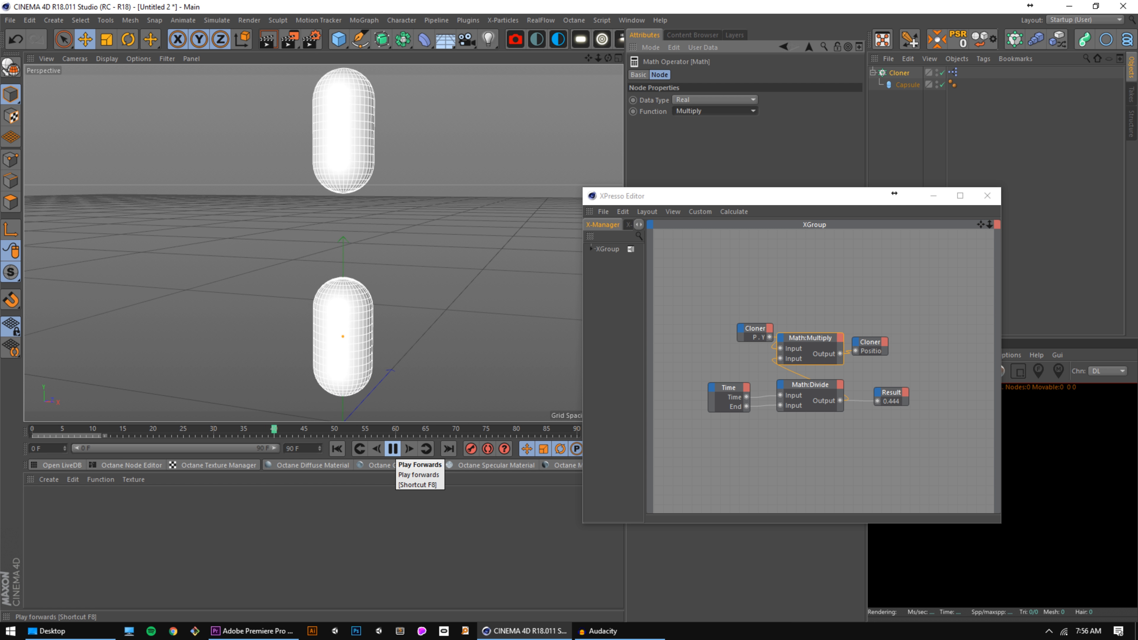
Stop playback, add a third input to the Multiply node and set its value to -1.
{"action": "left_click", "coordinate": [392, 449]}
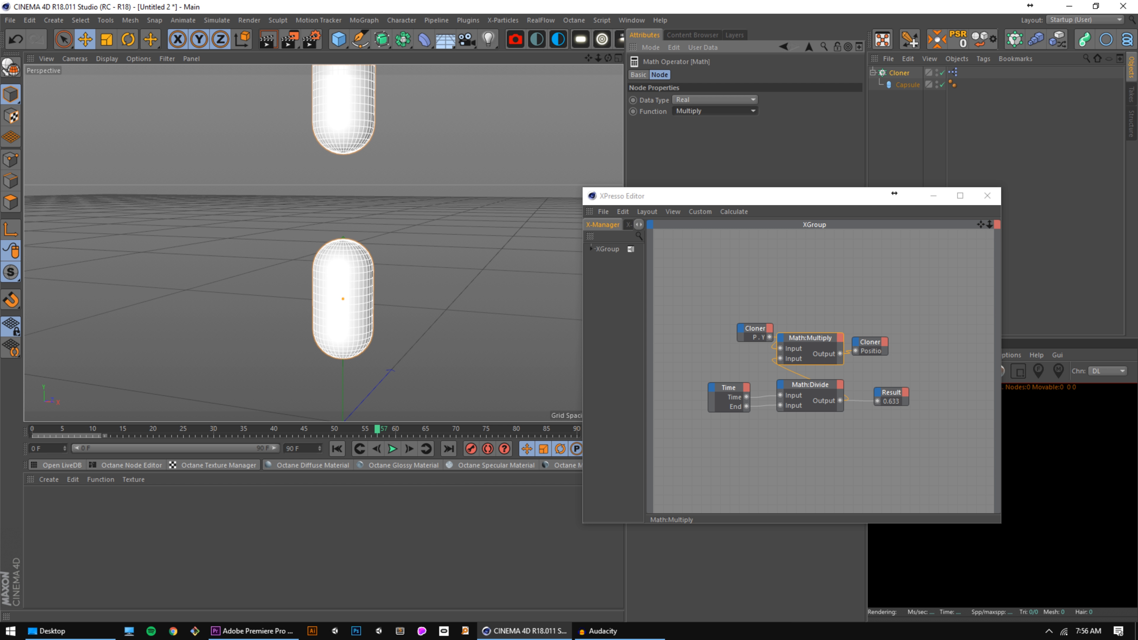
{"action": "left_click", "coordinate": [780, 348]}
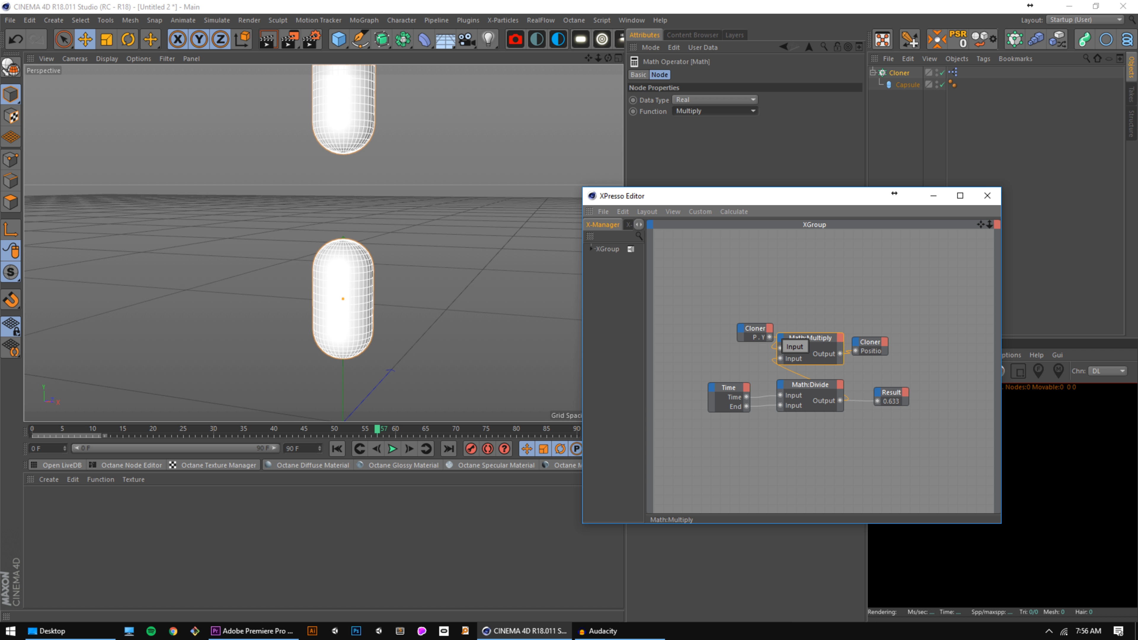
{"action": "left_click", "coordinate": [794, 346]}
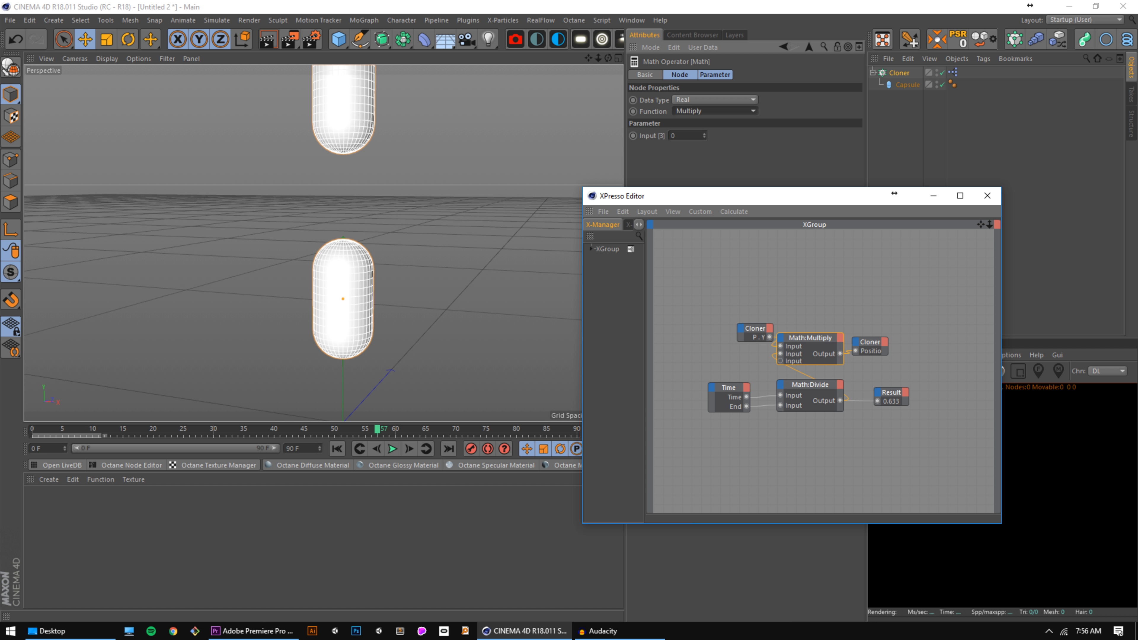
{"action": "left_click", "coordinate": [679, 135]}
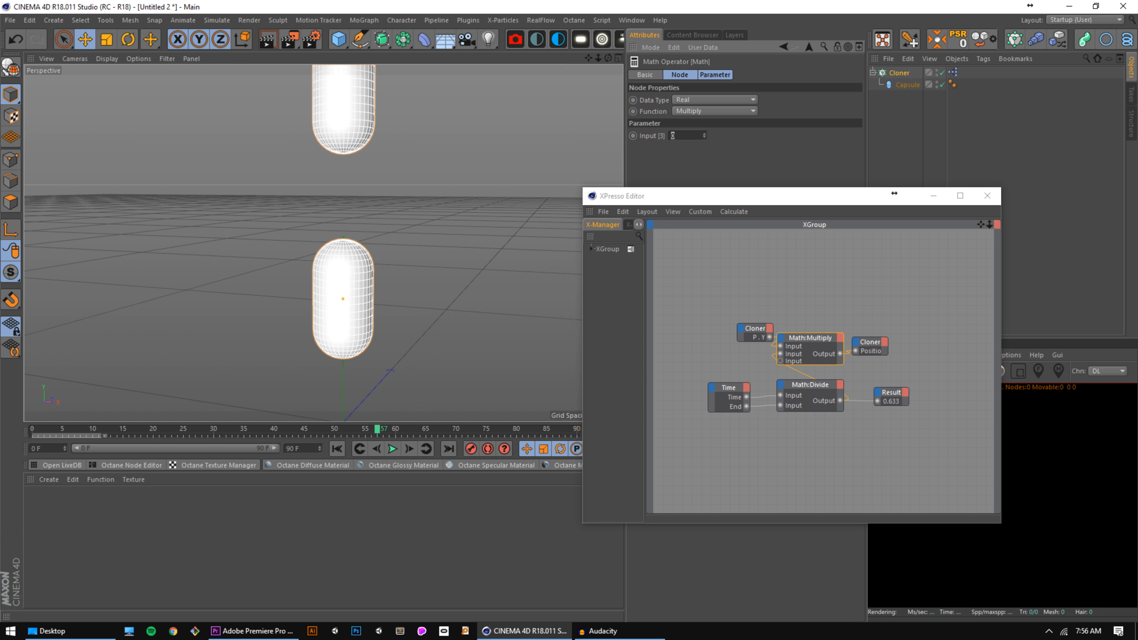
{"action": "type", "text": "-1"}
{"action": "key", "text": "Return"}
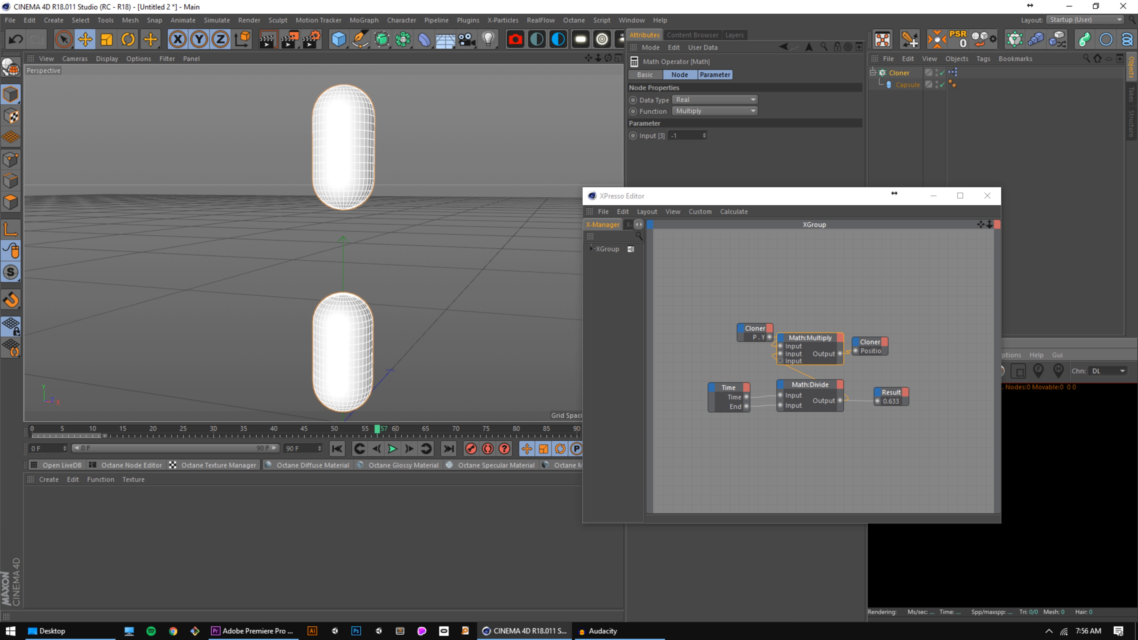
Play the animation with the XPresso Editor minimised and set the Cloner's per-step Y spacing to 237 cm.
{"action": "left_click", "coordinate": [392, 449]}
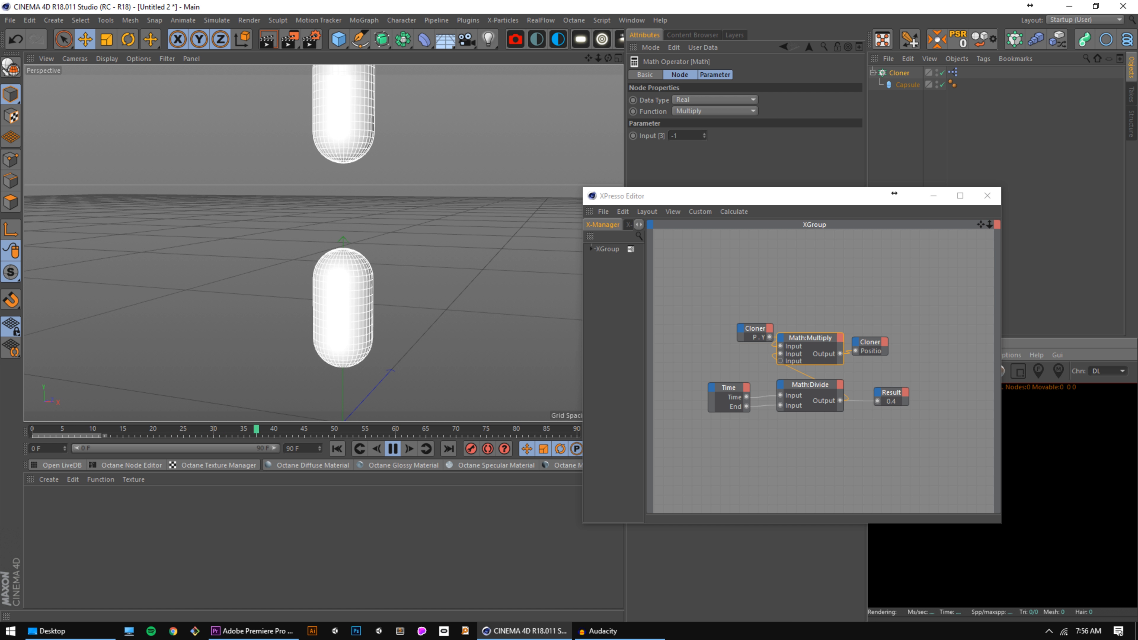
{"action": "left_click", "coordinate": [829, 278]}
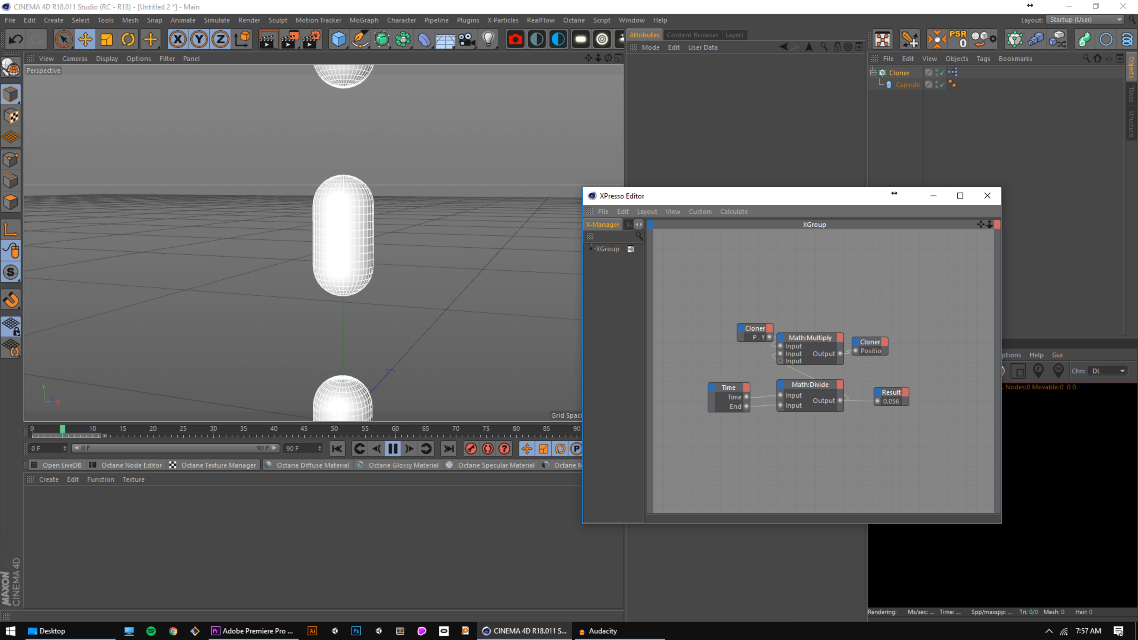
{"action": "left_click", "coordinate": [932, 196]}
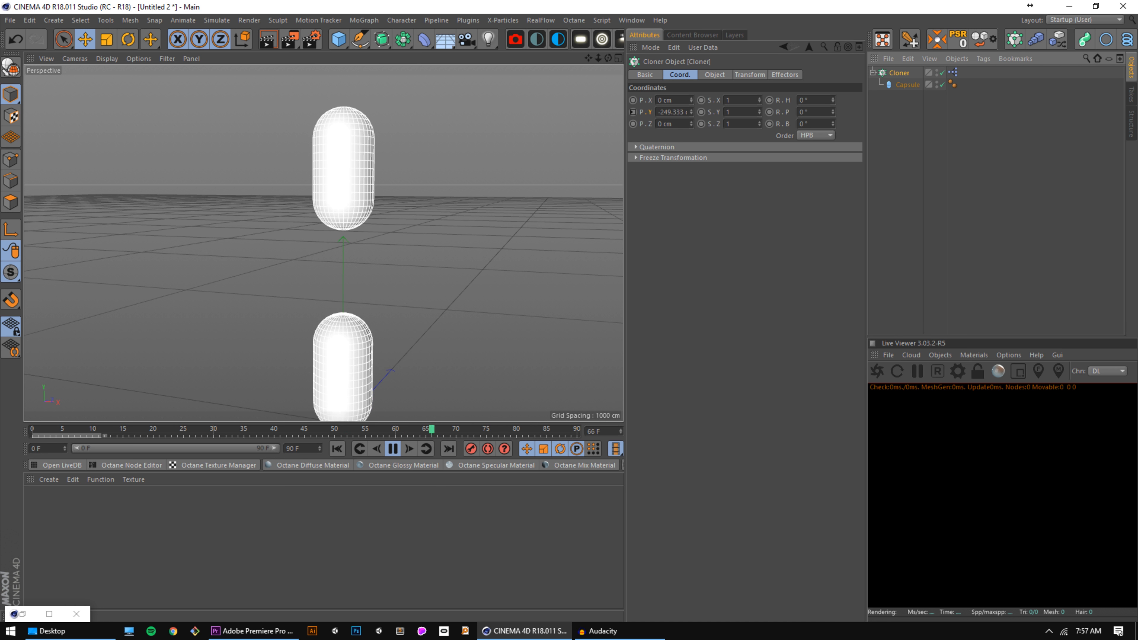
{"action": "left_click", "coordinate": [715, 75]}
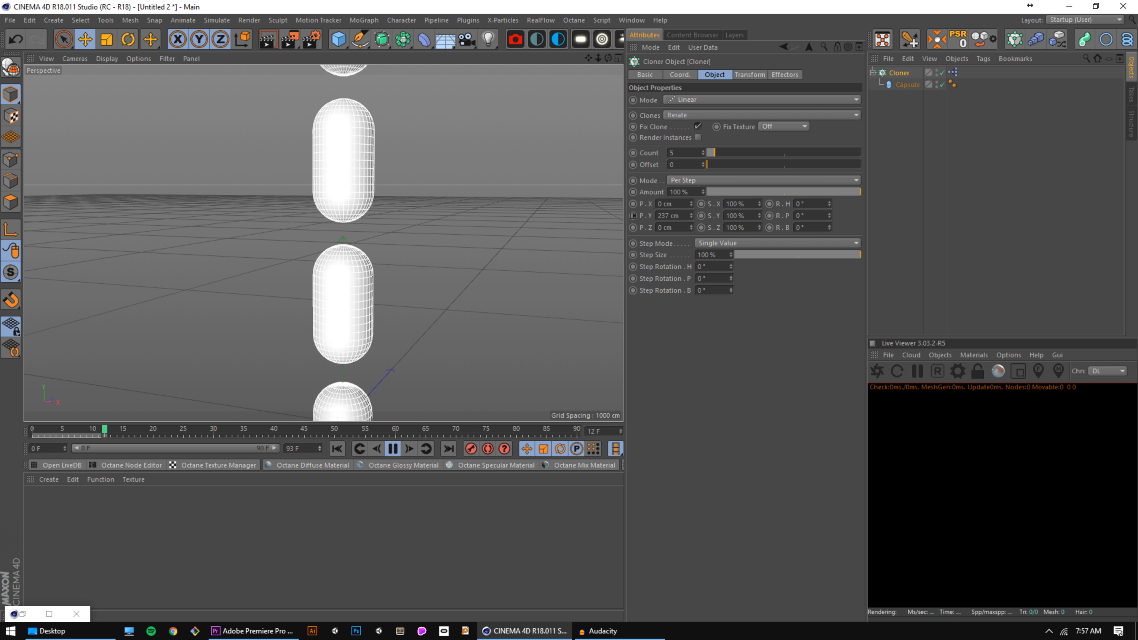
Try extending the project end to 252 frames during playback, and return the end frame to 90.
{"action": "left_click_drag", "start_coordinate": [151, 448], "coordinate": [301, 448]}
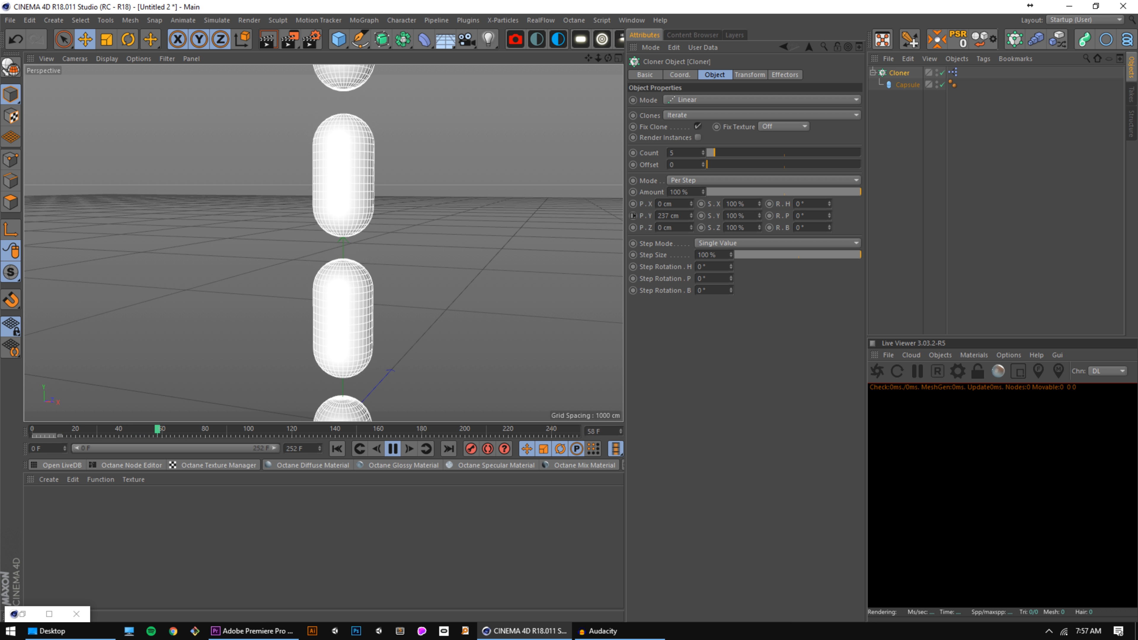
{"action": "double_click", "coordinate": [295, 448]}
{"action": "type", "text": "90"}
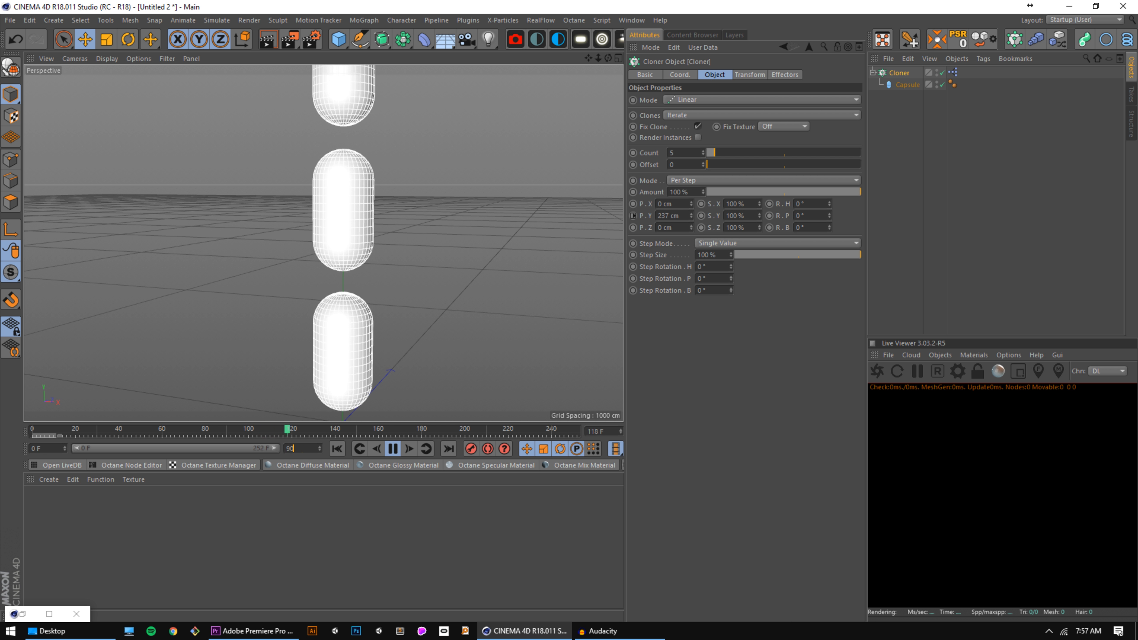
{"action": "key", "text": "Return"}
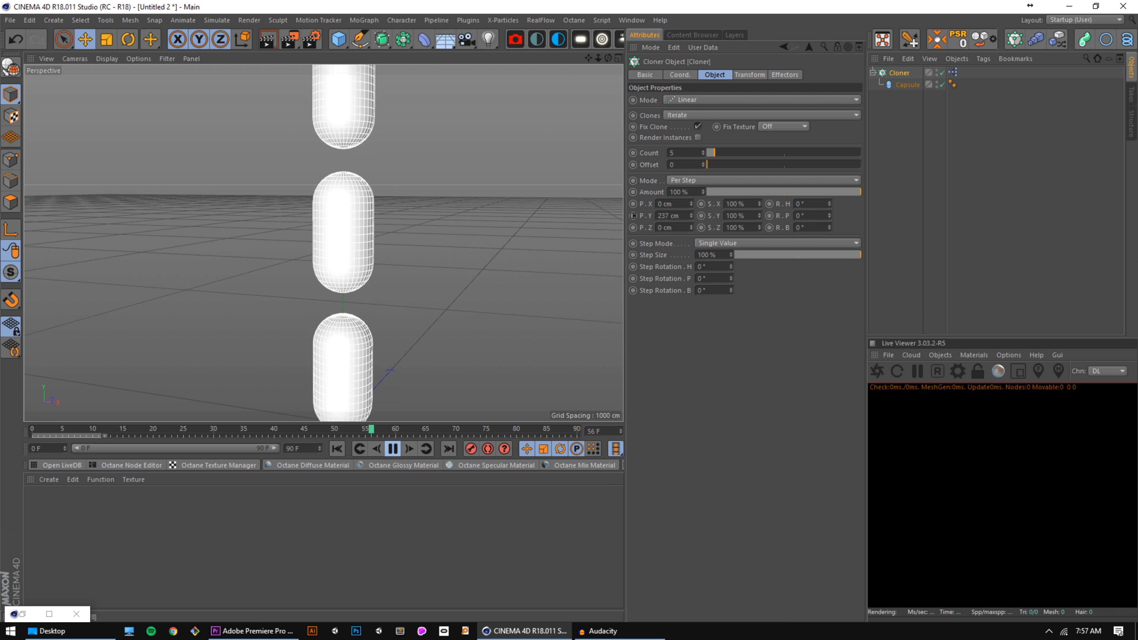
Wrap the Capsule in a new Cloner nested under the existing one and set its mode to Grid Array.
{"action": "left_click", "coordinate": [985, 179]}
{"action": "left_click", "coordinate": [906, 84]}
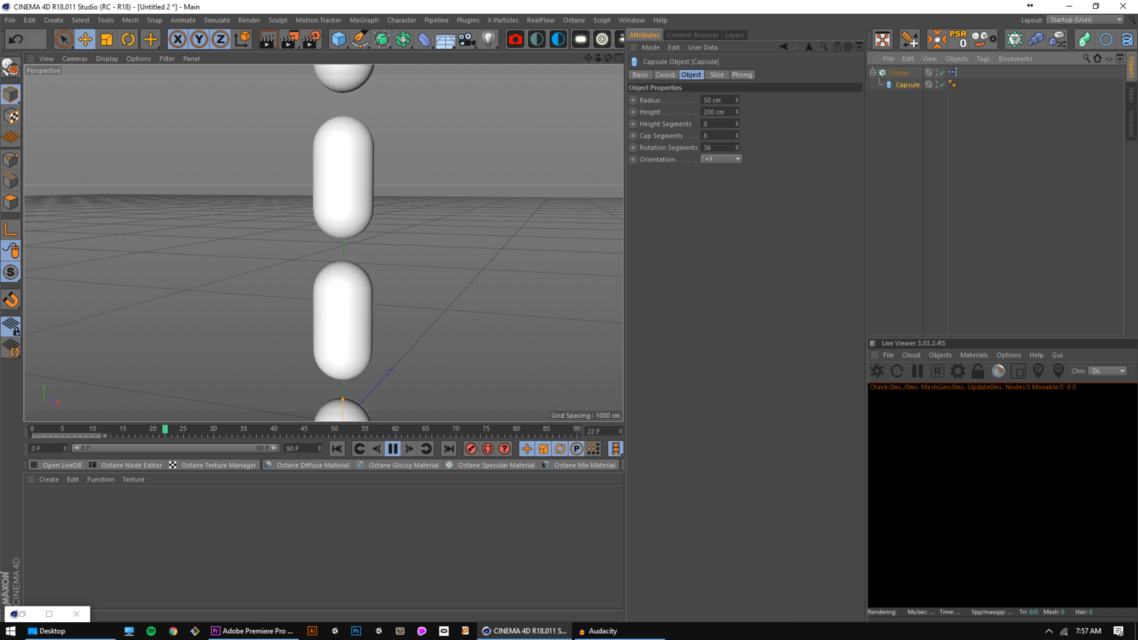
{"action": "left_click", "coordinate": [364, 20]}
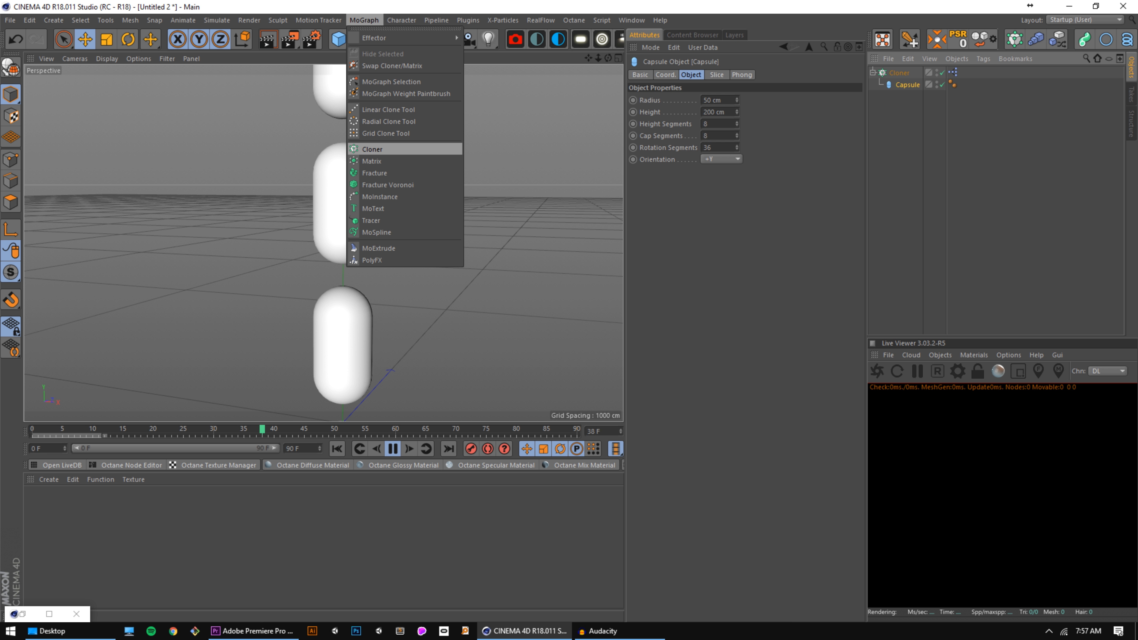
{"action": "left_click", "coordinate": [372, 149]}
{"action": "left_click", "coordinate": [690, 100]}
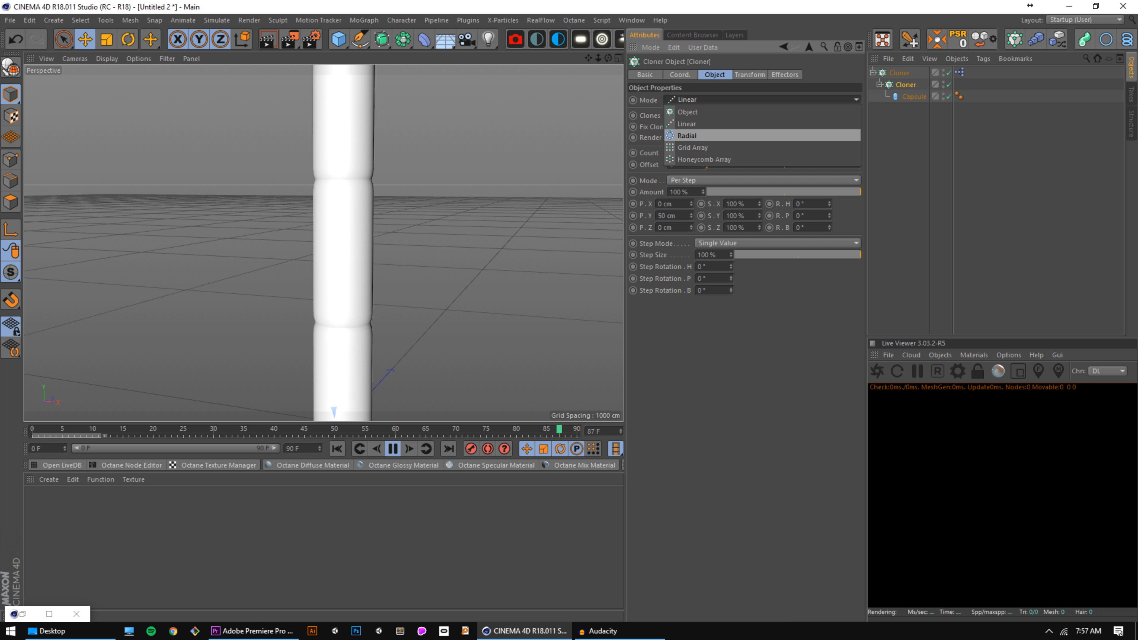
{"action": "left_click", "coordinate": [692, 147]}
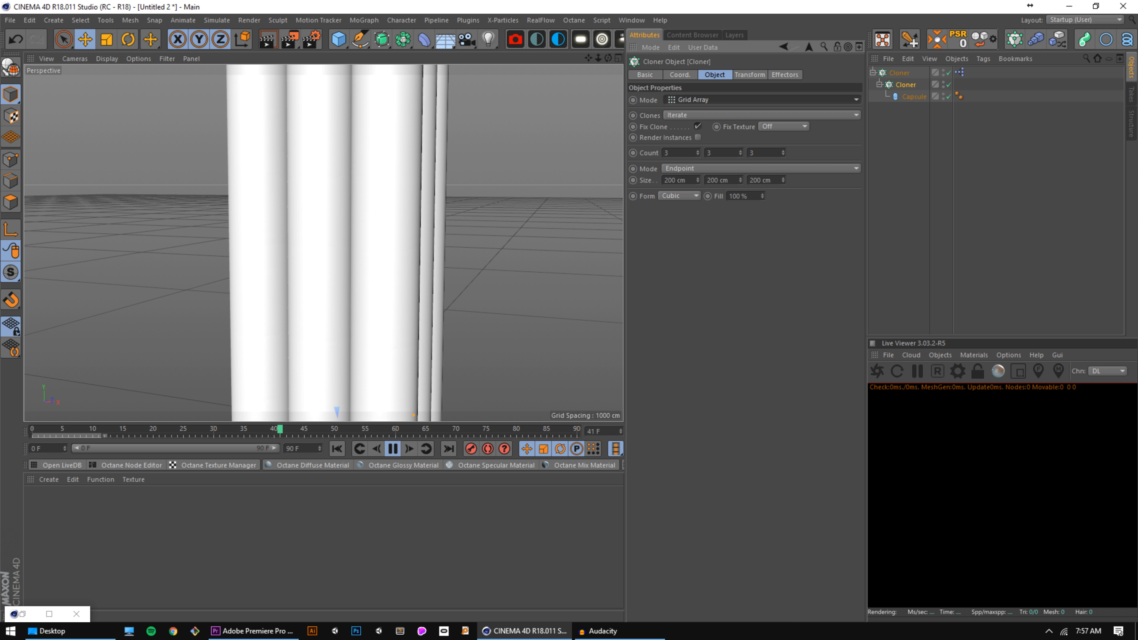
Scale the Capsule inside the nested Cloner down so the grid clones separate.
{"action": "left_click", "coordinate": [914, 97]}
{"action": "key", "text": "r"}
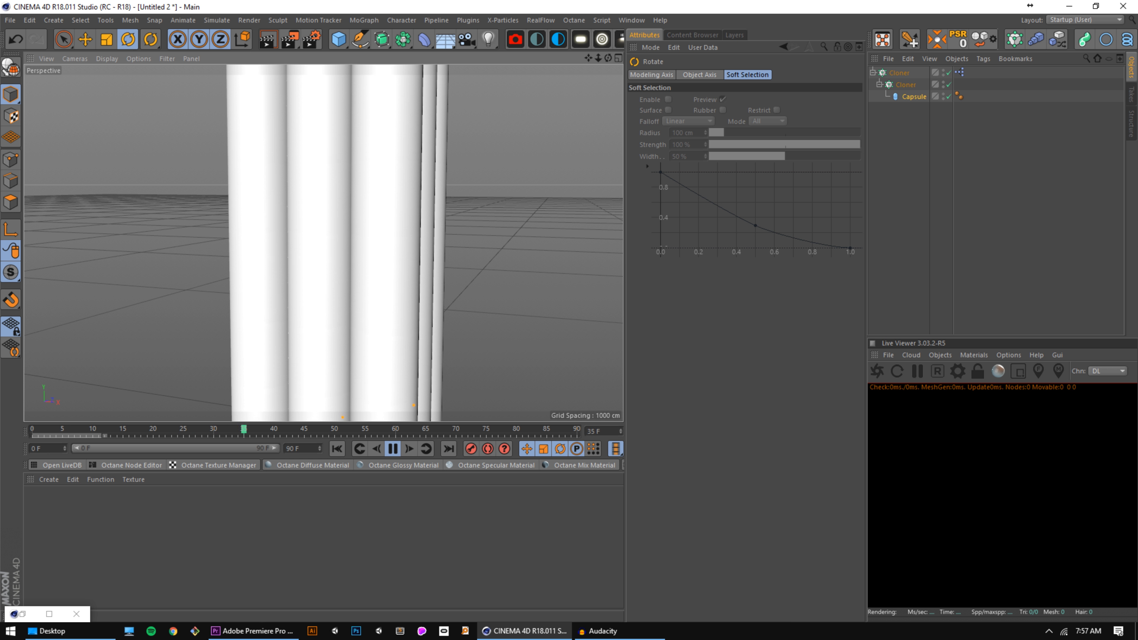
{"action": "key", "text": "t"}
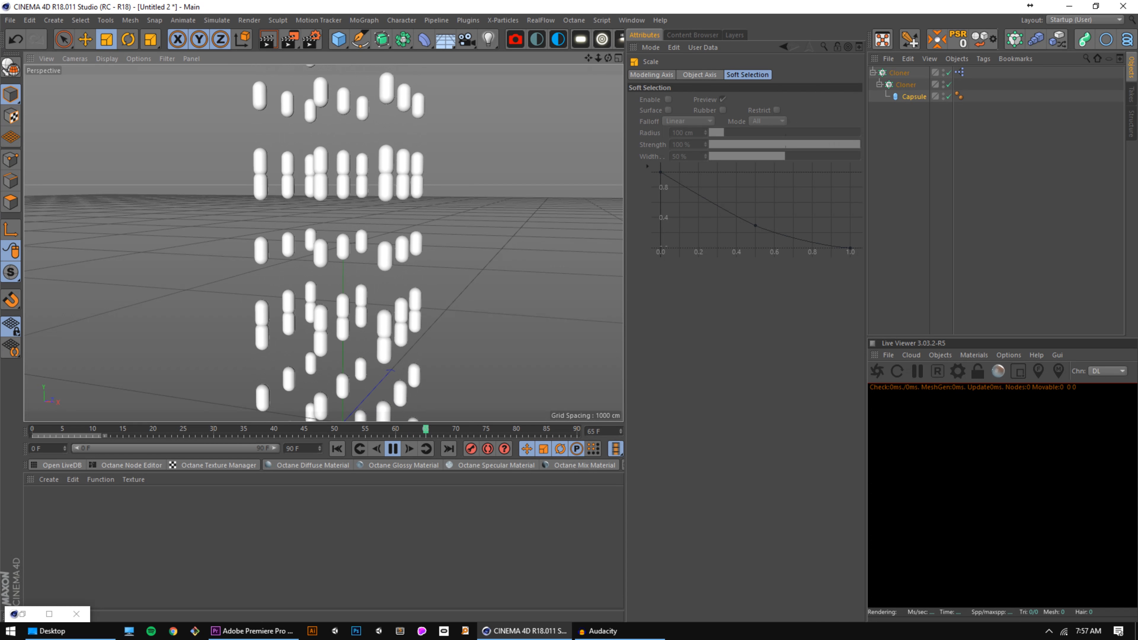
Set the nested Cloner's grid size to about 359 × 169 × 400 cm and its count to 4 × 3 × 4.
{"action": "left_click", "coordinate": [905, 84]}
{"action": "left_click_drag", "start_coordinate": [740, 180], "coordinate": [697, 155]}
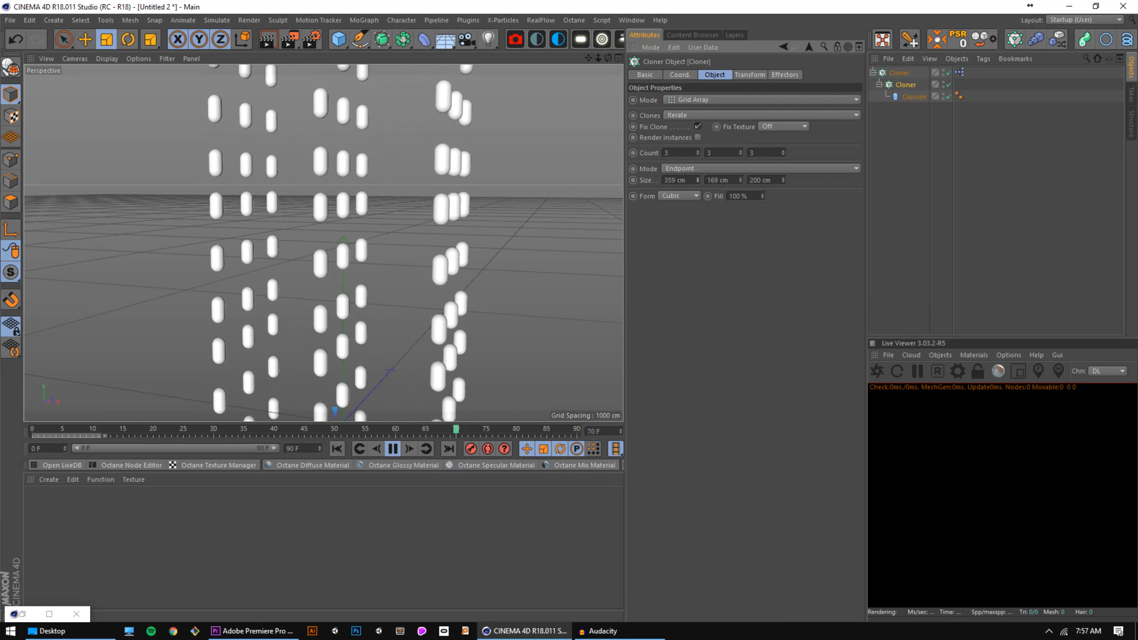
{"action": "left_click_drag", "start_coordinate": [783, 180], "coordinate": [782, 91]}
{"action": "left_click", "coordinate": [697, 151]}
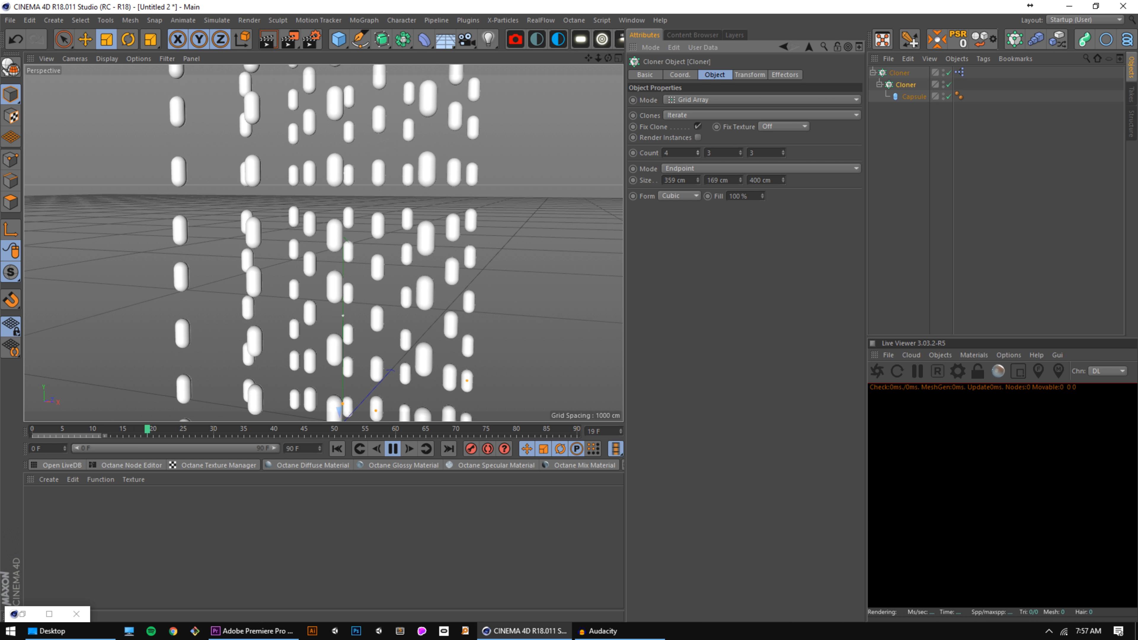
{"action": "left_click", "coordinate": [782, 151]}
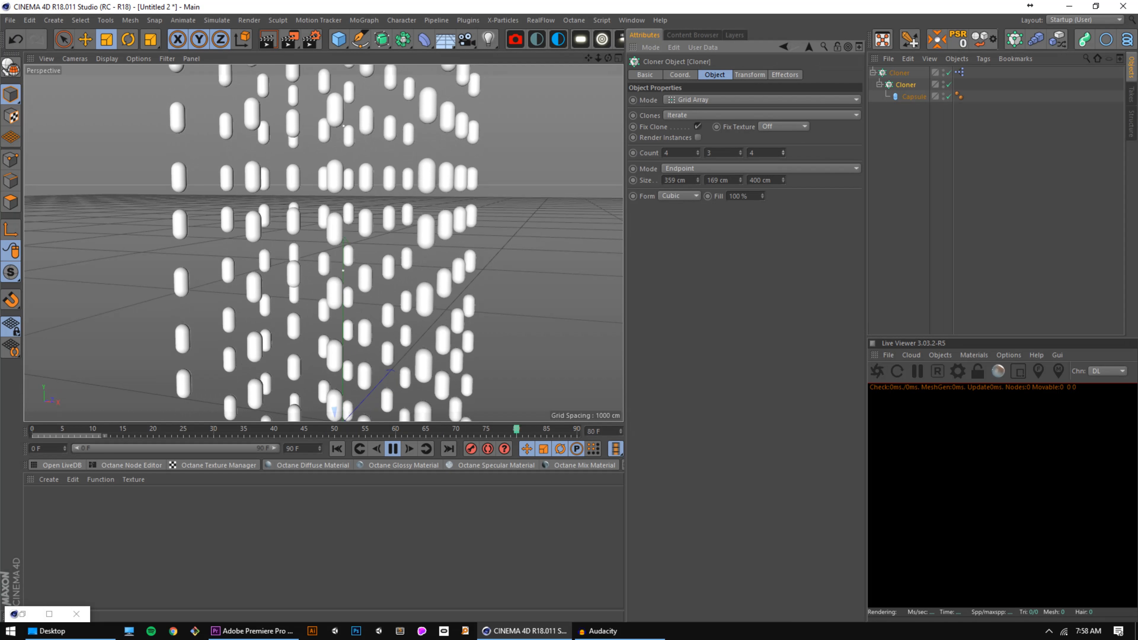
Enlarge the nested Cloner's grid to about 490 × 169 × 484 cm and raise its count to 5 × 3 × 5.
{"action": "left_click_drag", "start_coordinate": [698, 181], "coordinate": [698, 121]}
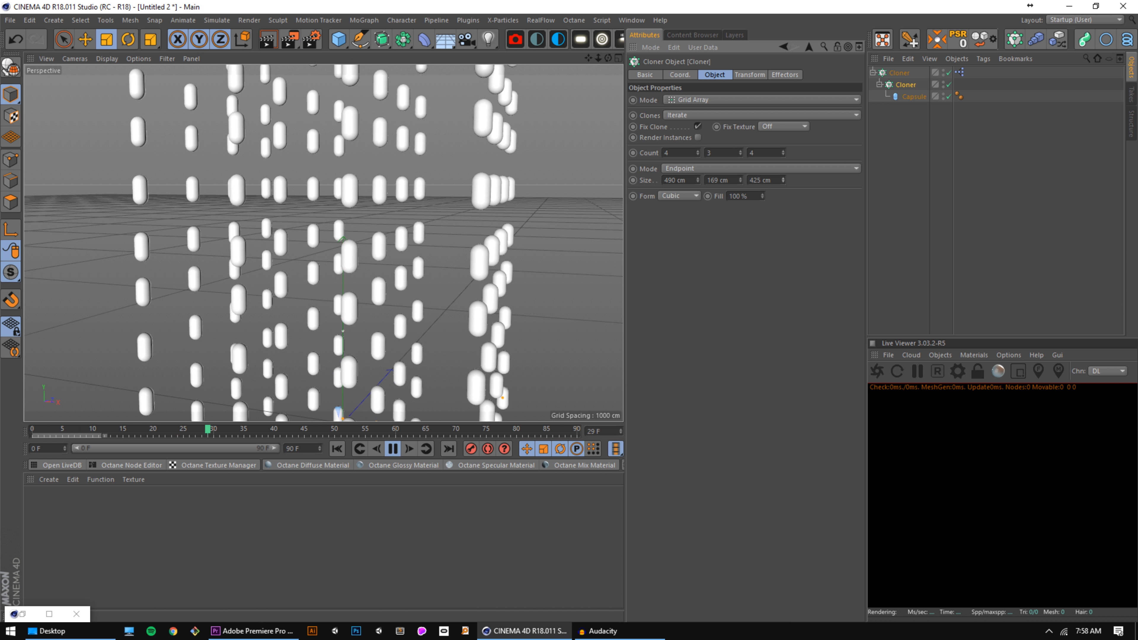
{"action": "left_click_drag", "start_coordinate": [782, 180], "coordinate": [782, 142]}
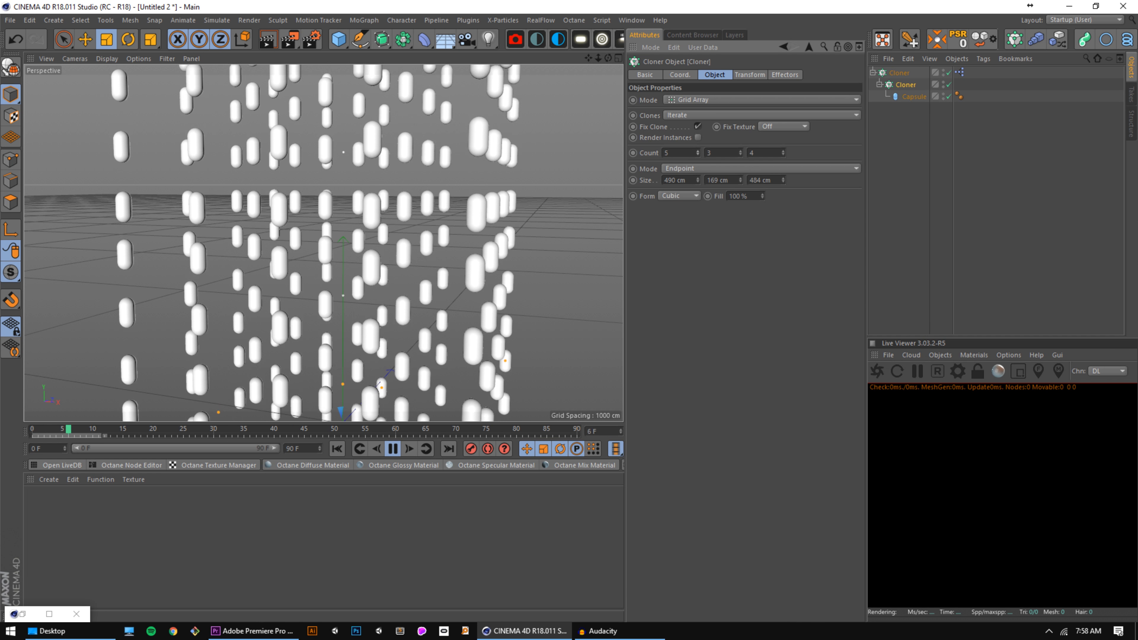
{"action": "left_click", "coordinate": [698, 151]}
{"action": "left_click", "coordinate": [782, 151]}
Add a Random effector to the nested Cloner.
{"action": "left_click_drag", "start_coordinate": [372, 242], "coordinate": [350, 250], "text": "alt"}
{"action": "right_click_drag", "start_coordinate": [350, 250], "coordinate": [394, 250], "text": "alt"}
{"action": "left_click_drag", "start_coordinate": [350, 250], "coordinate": [354, 236], "text": "alt"}
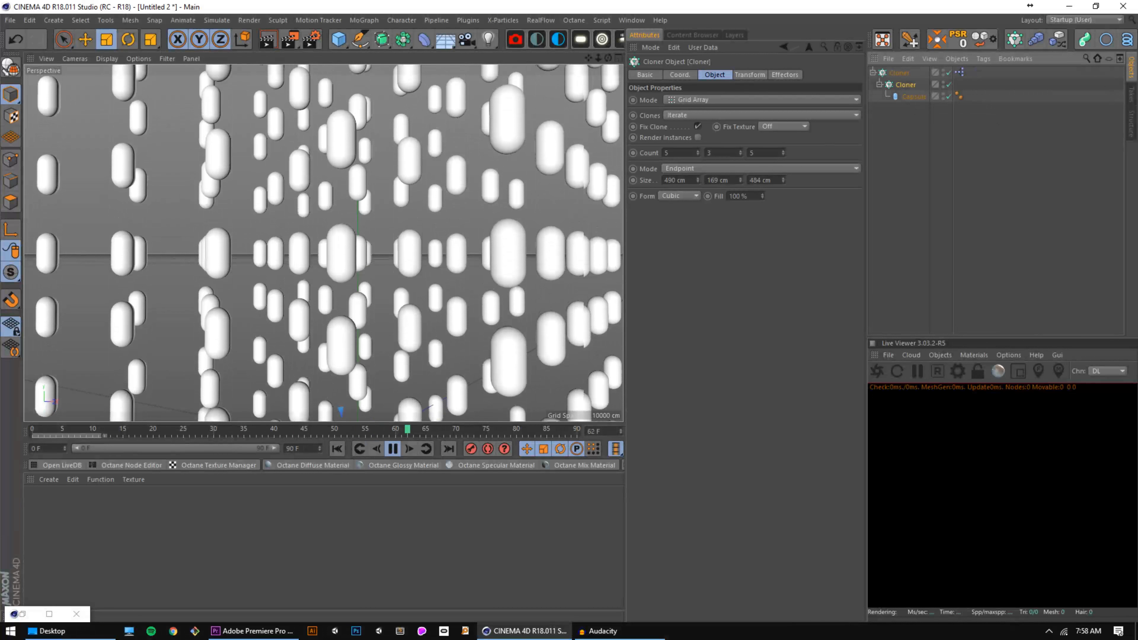
{"action": "left_click", "coordinate": [364, 20]}
{"action": "mouse_move", "coordinate": [380, 36]}
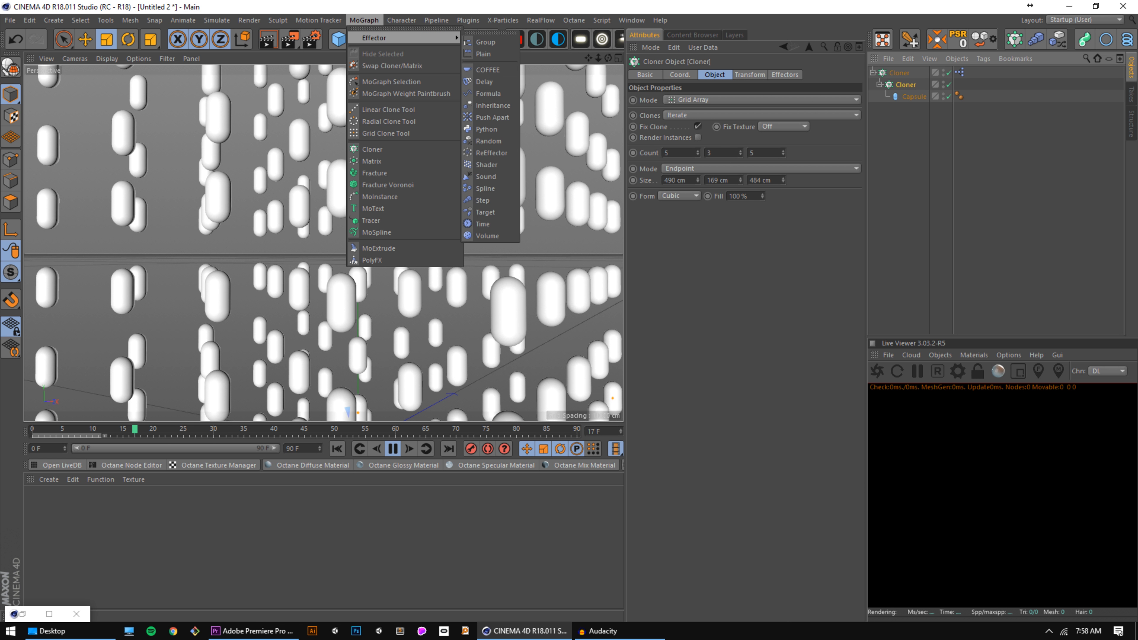
{"action": "left_click", "coordinate": [488, 139]}
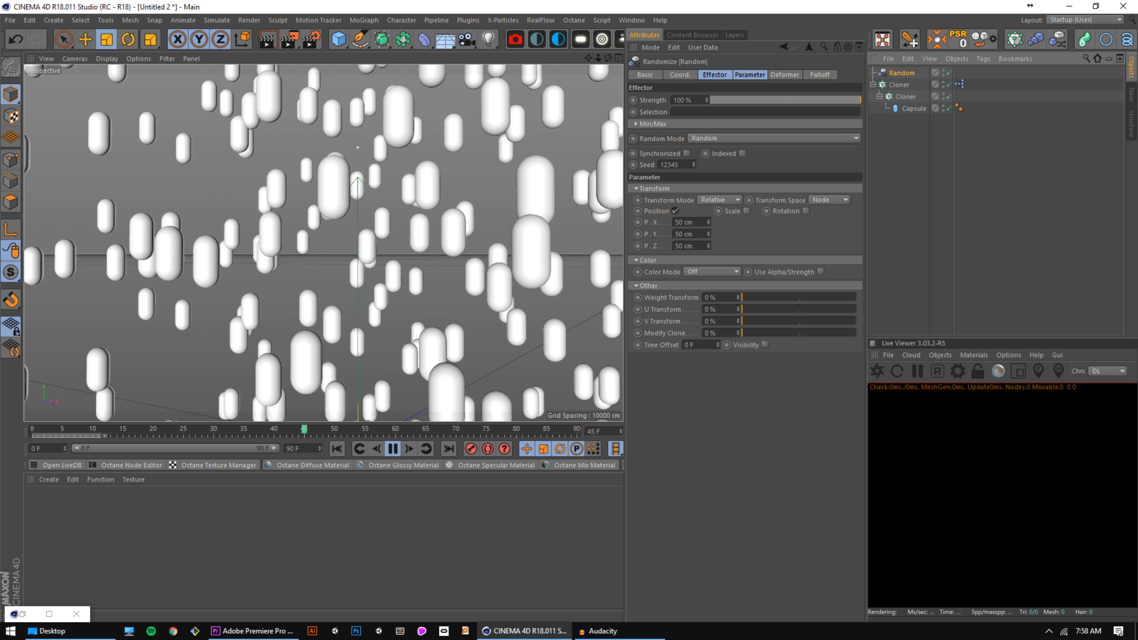
Randomise the clones' rotation with the Random effector and enable uniform scale variation of 0.7.
{"action": "left_click_drag", "start_coordinate": [354, 251], "coordinate": [331, 247], "text": "alt"}
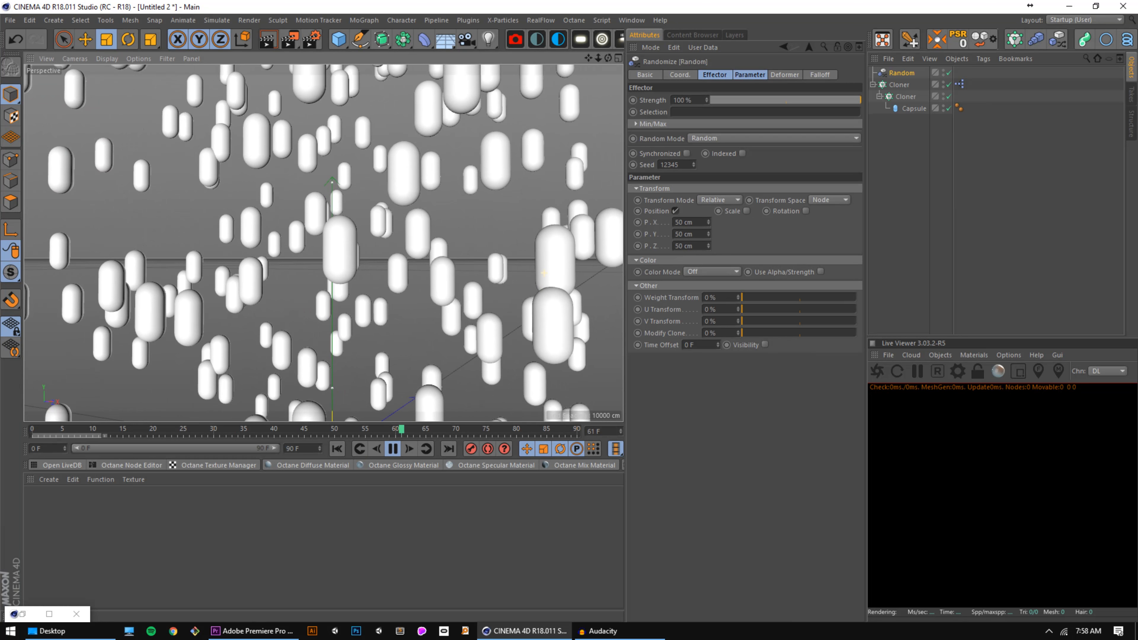
{"action": "left_click", "coordinate": [806, 211]}
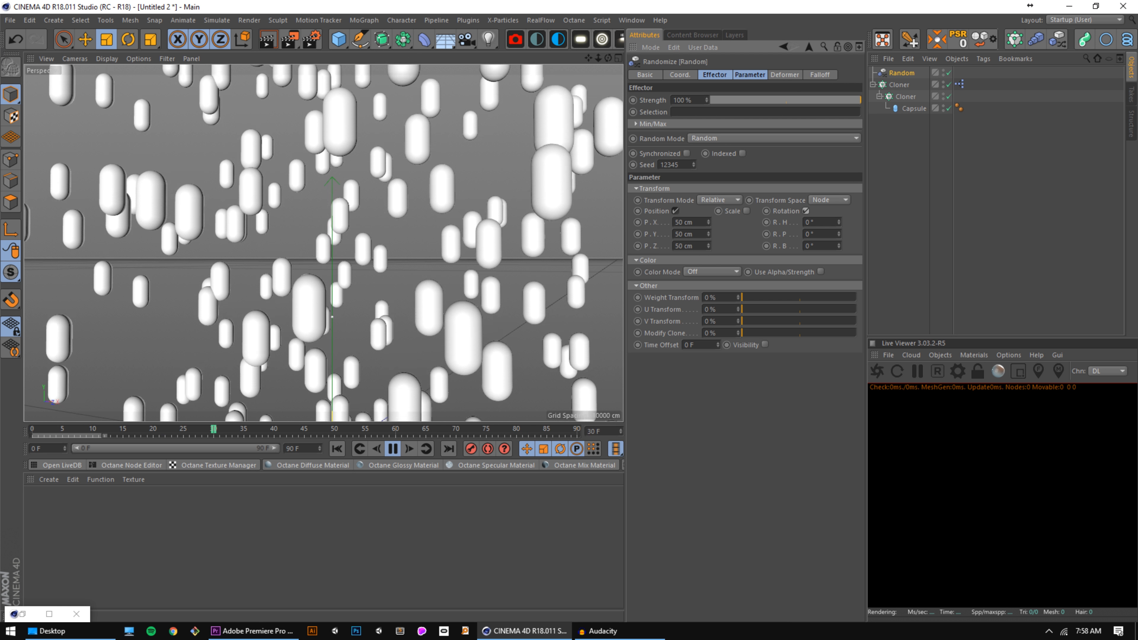
{"action": "left_click_drag", "start_coordinate": [838, 234], "coordinate": [838, 154]}
{"action": "left_click", "coordinate": [746, 211]}
{"action": "left_click", "coordinate": [775, 257]}
{"action": "mouse_move", "coordinate": [807, 222]}
{"action": "left_mouse_down"}
{"action": "mouse_move", "coordinate": [808, 200]}
{"action": "mouse_move", "coordinate": [808, 219]}
{"action": "left_mouse_up"}
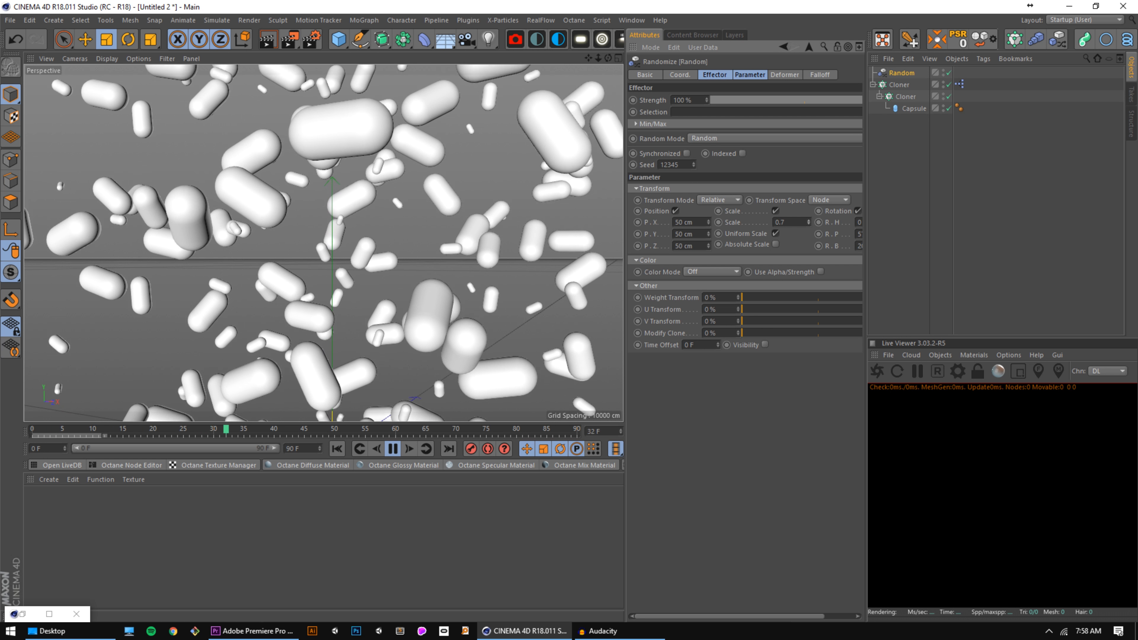
Add a Time effector to the nested Cloner and set its rotation to heading 0° and pitch 90°.
{"action": "left_click", "coordinate": [913, 165]}
{"action": "left_click", "coordinate": [905, 97]}
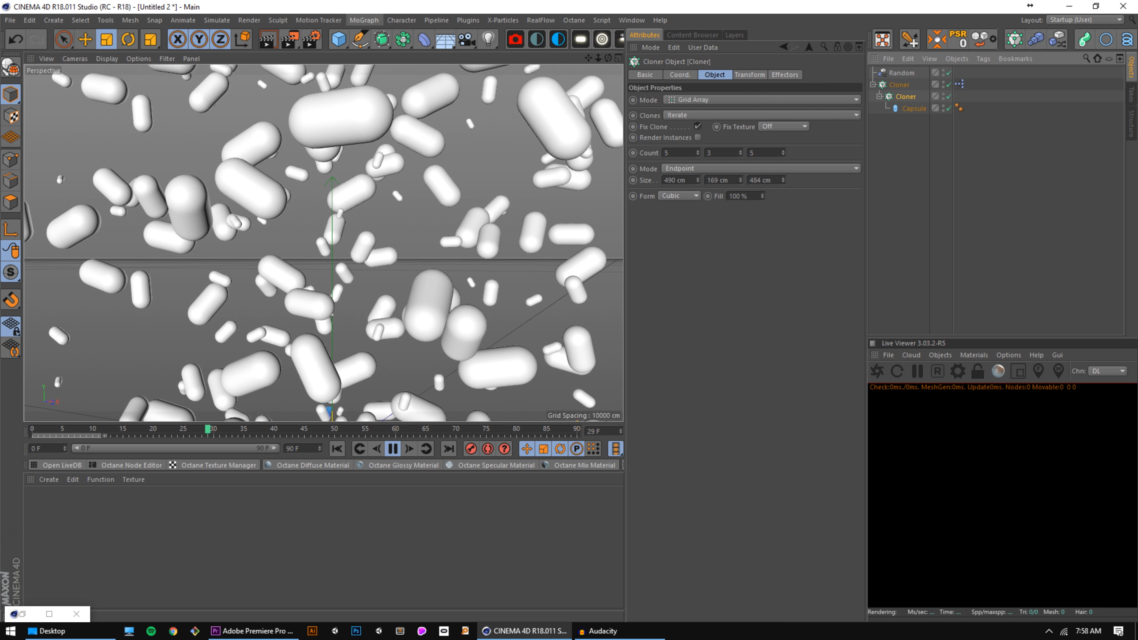
{"action": "left_click", "coordinate": [364, 20]}
{"action": "key", "text": "Escape"}
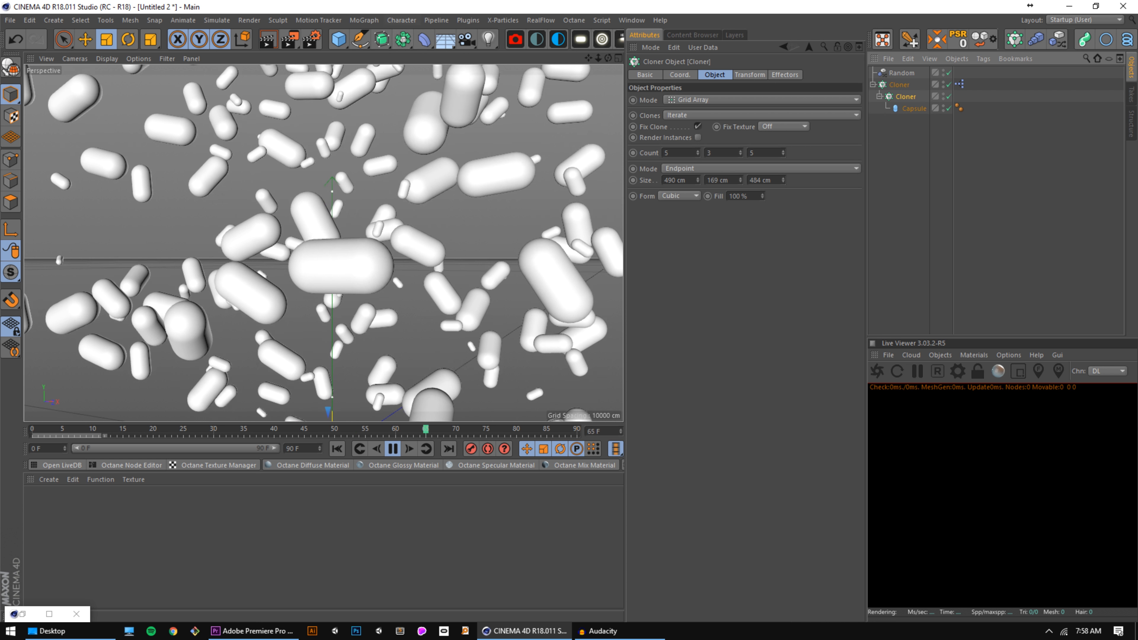
{"action": "left_click", "coordinate": [363, 19]}
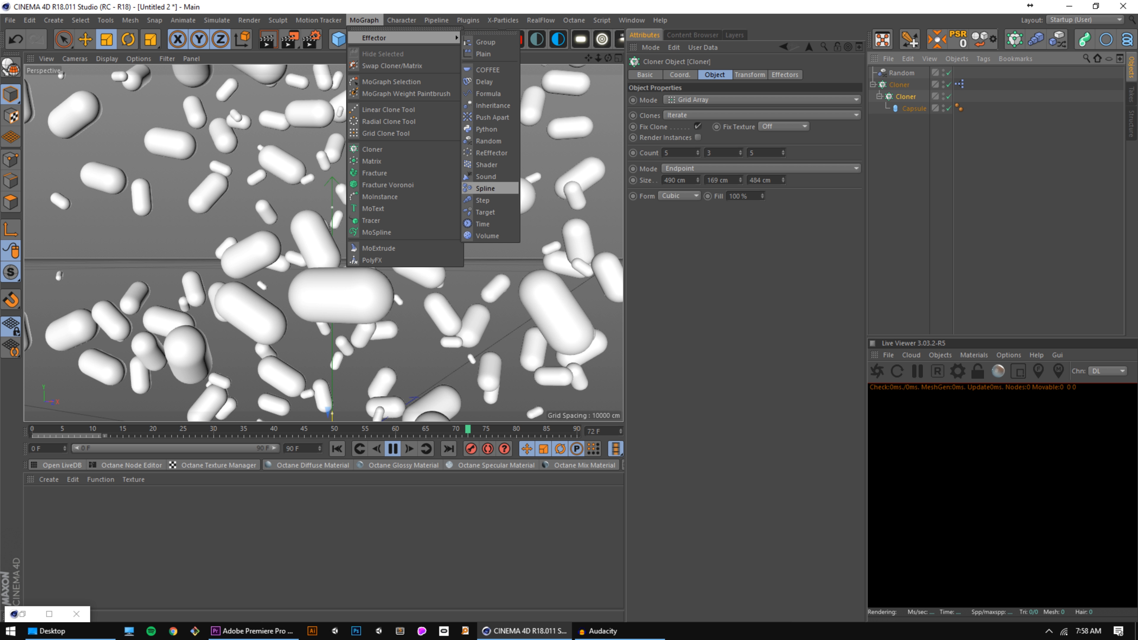
{"action": "left_click", "coordinate": [482, 223]}
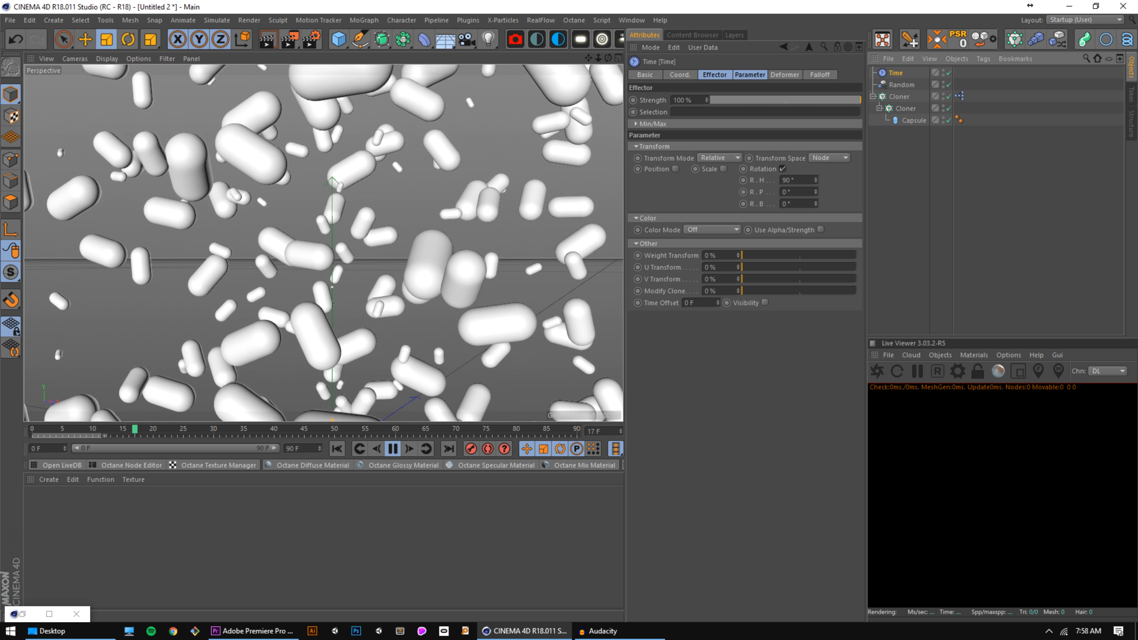
{"action": "left_click", "coordinate": [791, 180]}
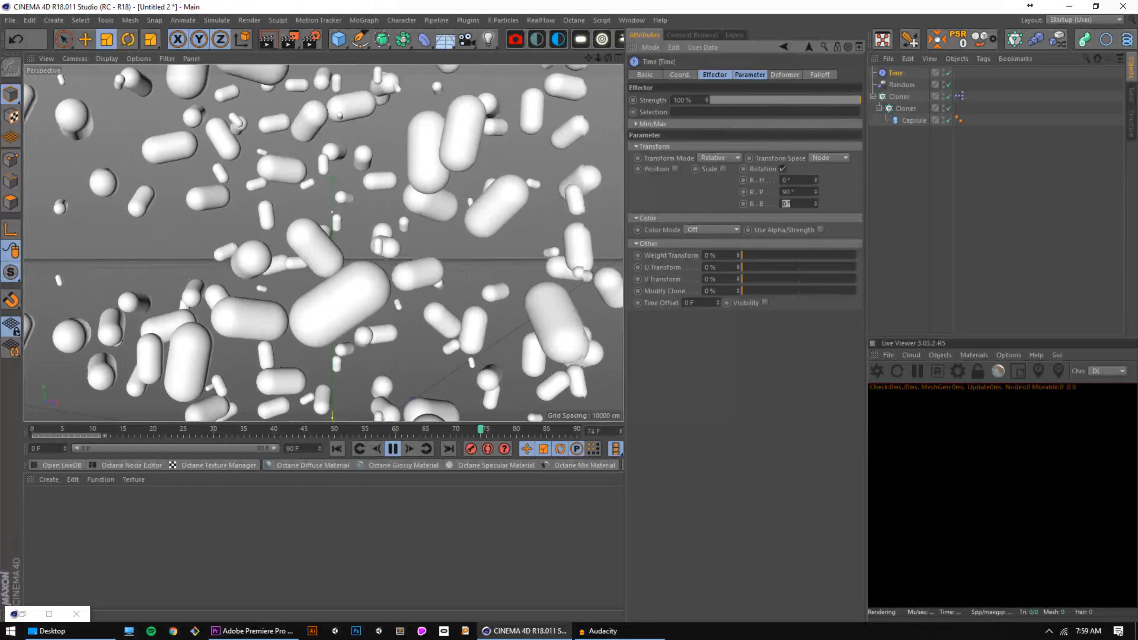
Set the Time effector's pitch rotation to 360° divided by 3, giving 120°.
{"action": "key", "text": "shift+Tab"}
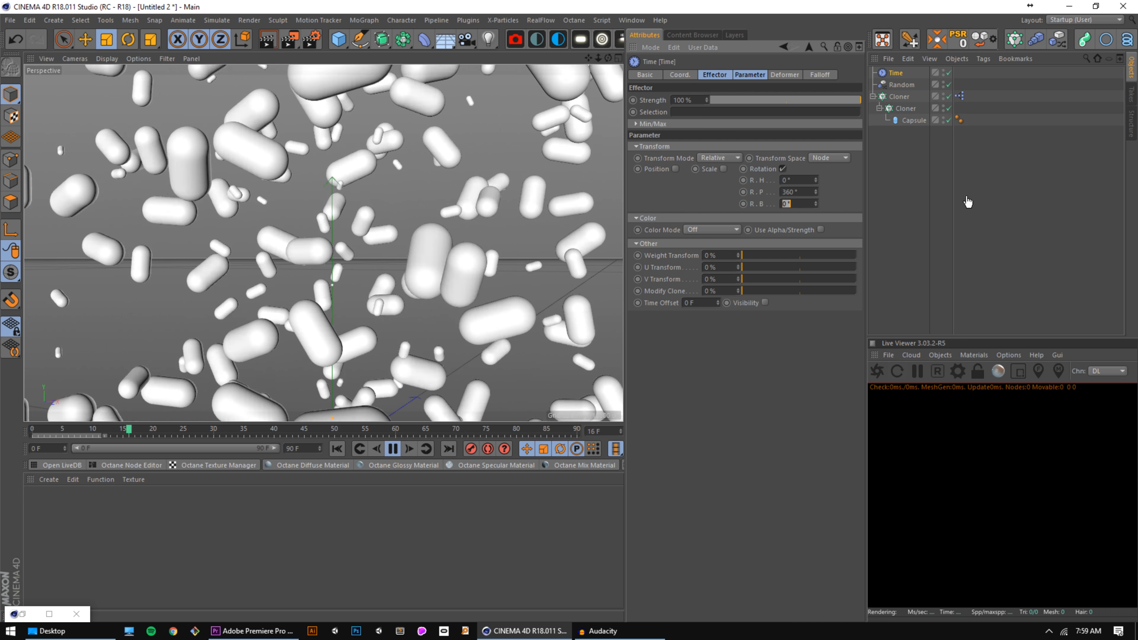
{"action": "key", "text": "shift+Tab"}
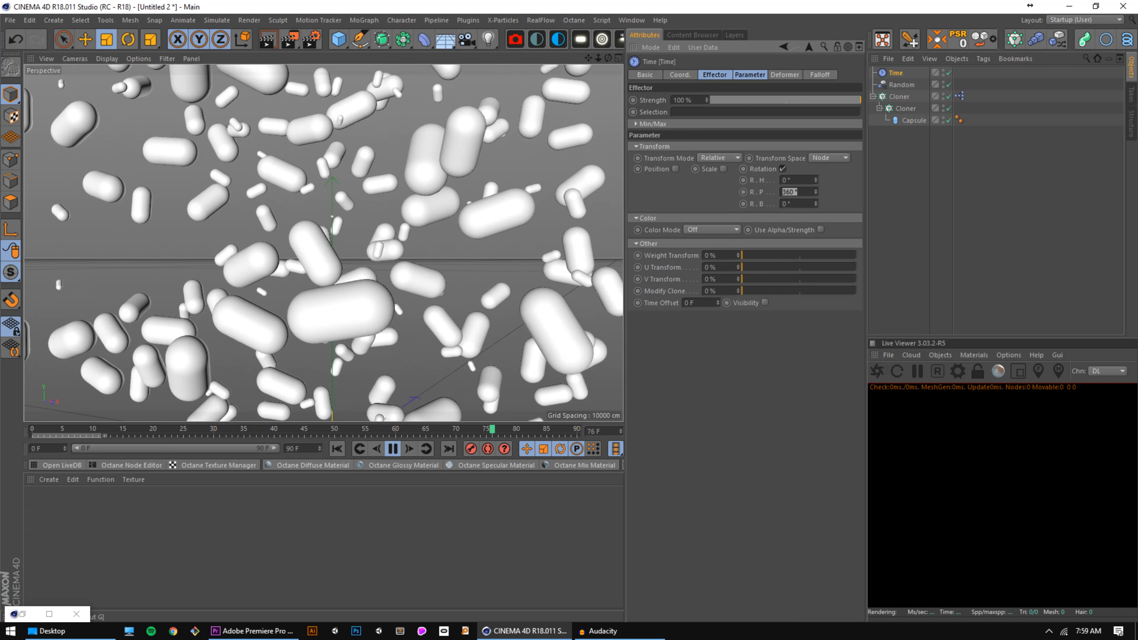
{"action": "left_click", "coordinate": [797, 192]}
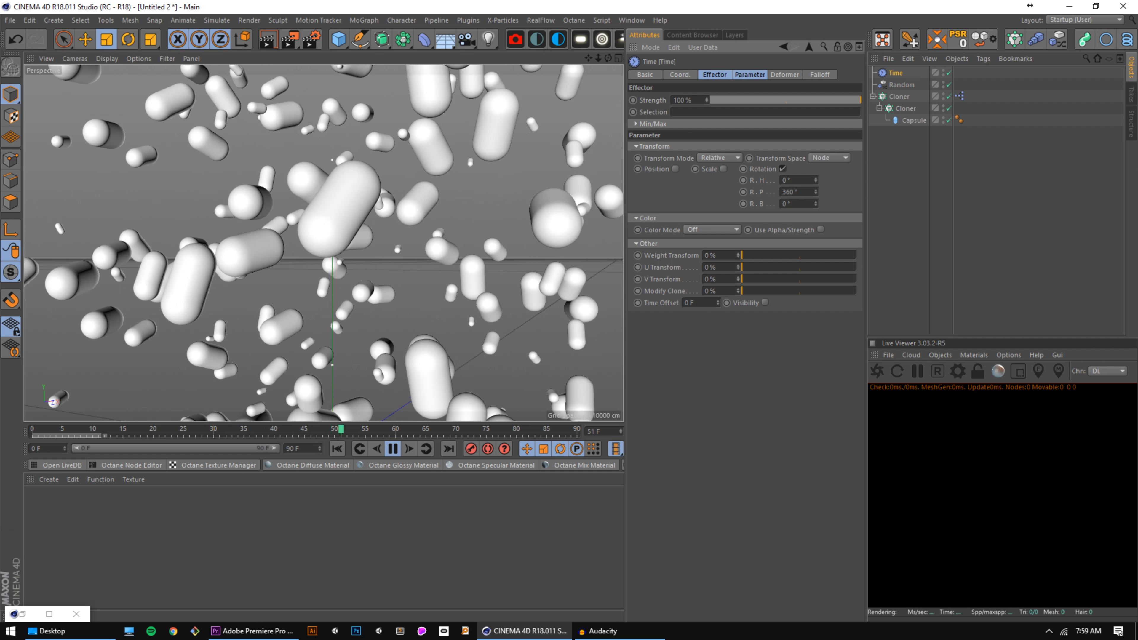
{"action": "type", "text": "/3"}
{"action": "key", "text": "Tab"}
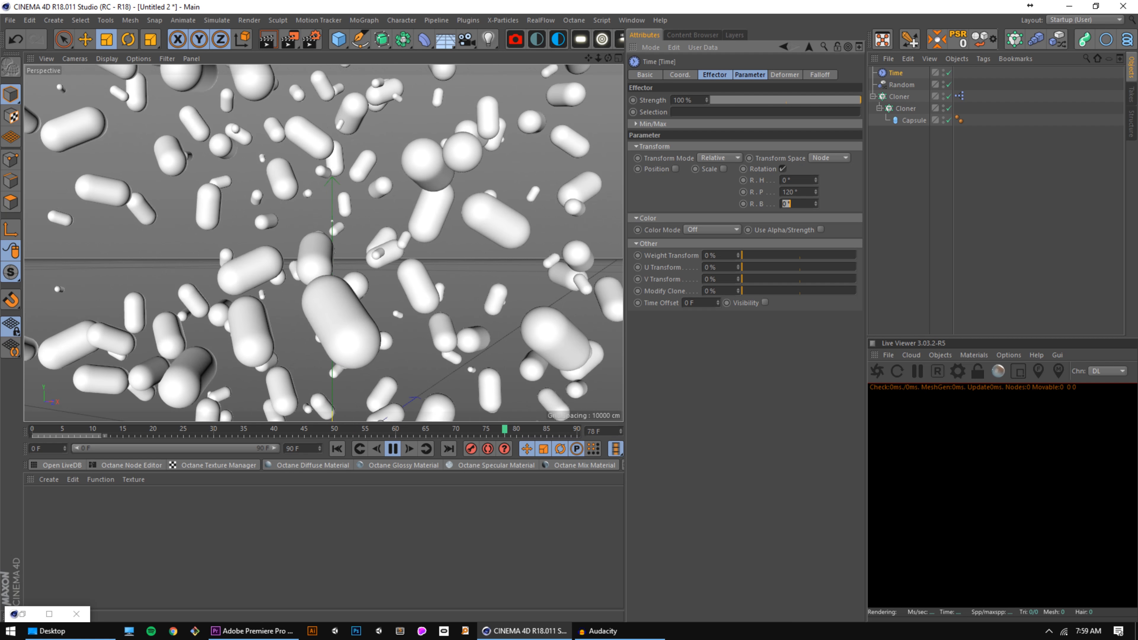
Extend the animation's end frame to 110 F.
{"action": "double_click", "coordinate": [296, 448]}
{"action": "type", "text": "110"}
{"action": "key", "text": "Return"}
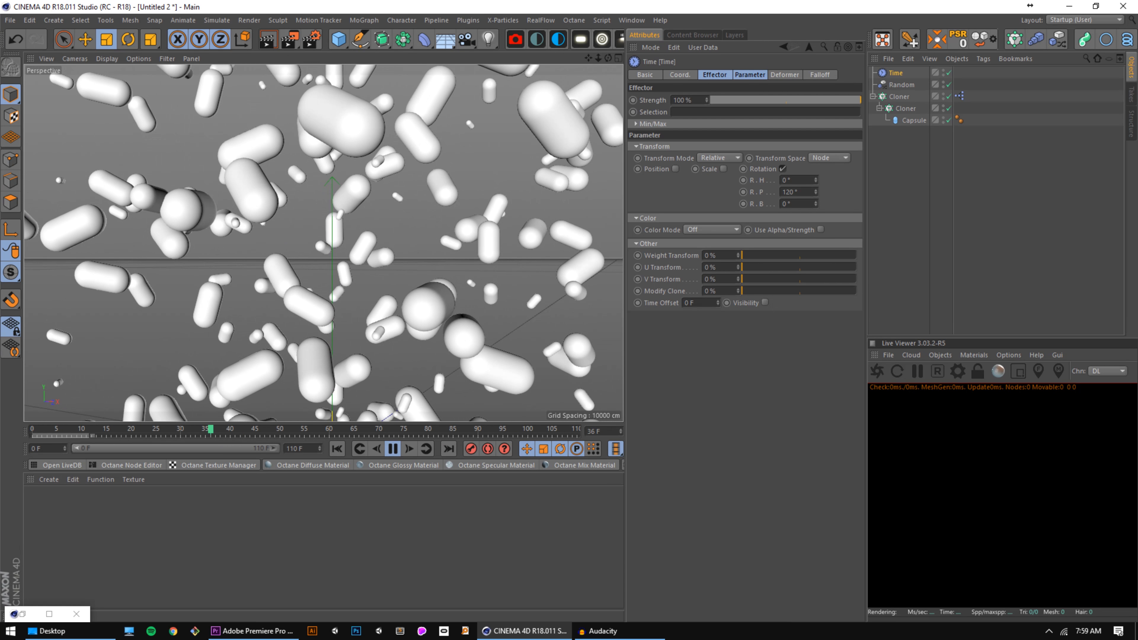
Open the Time effector's pitch rotation value for editing.
{"action": "double_click", "coordinate": [789, 192]}
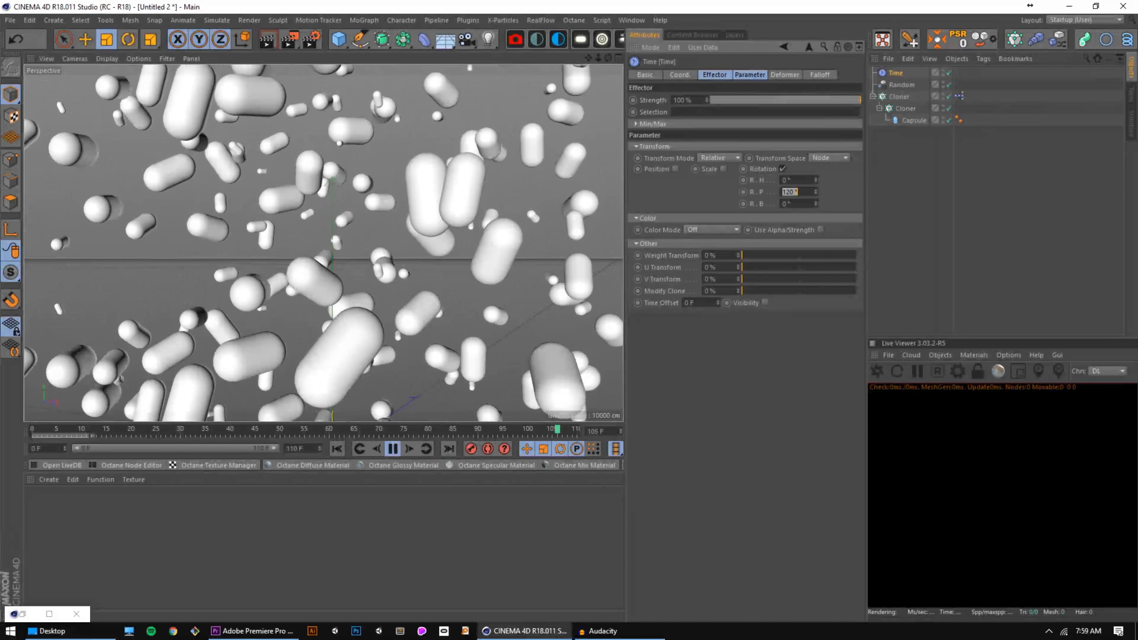